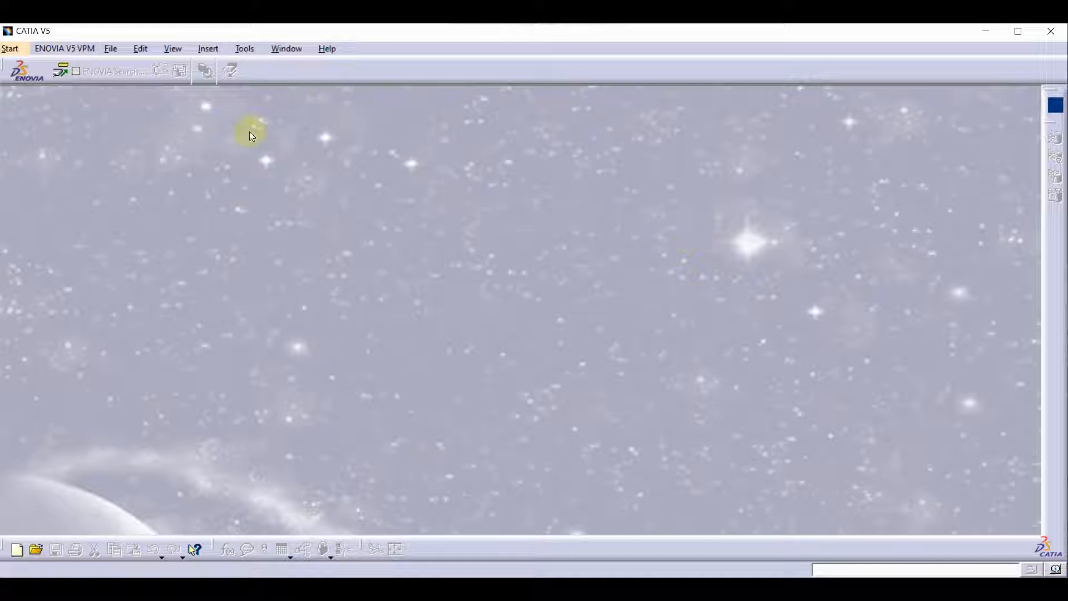
Step: Create a new Part document and open a sketch on the yz plane
left_click(17, 550)
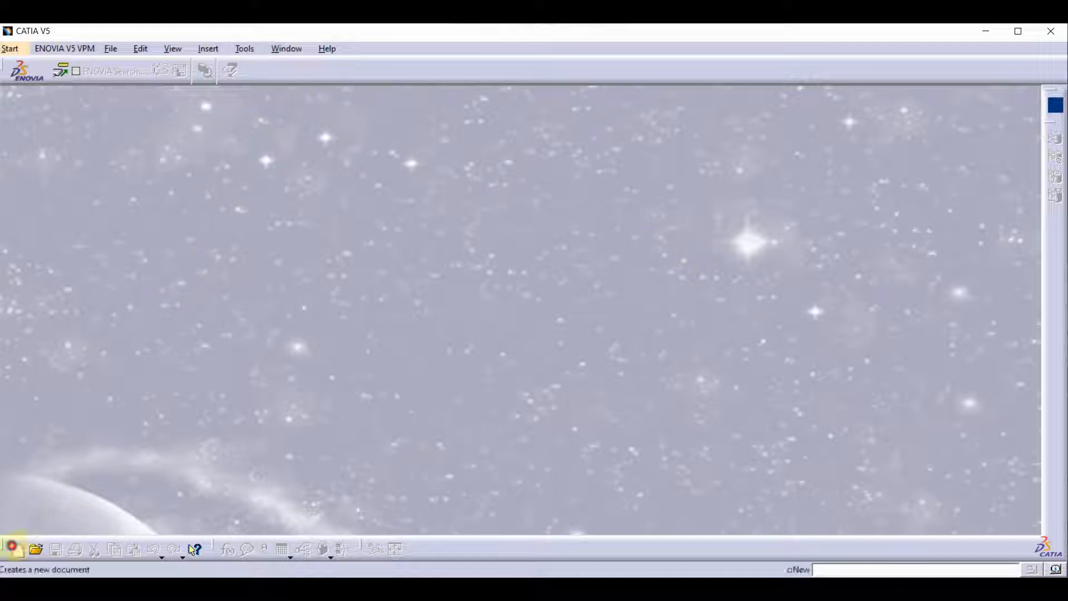
scroll(925, 471, "down", 5)
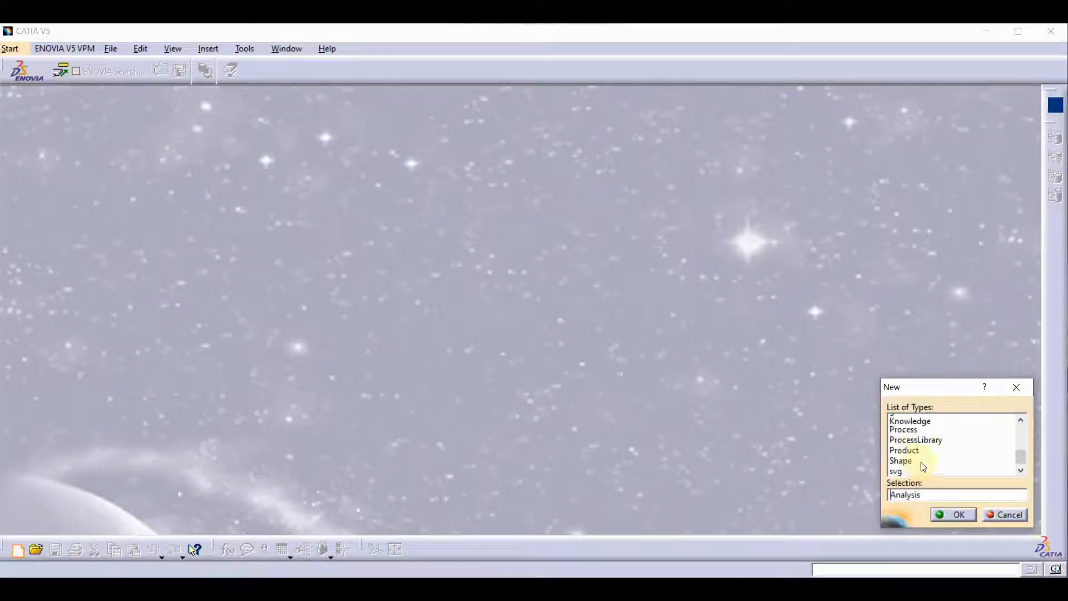
double_click(897, 419)
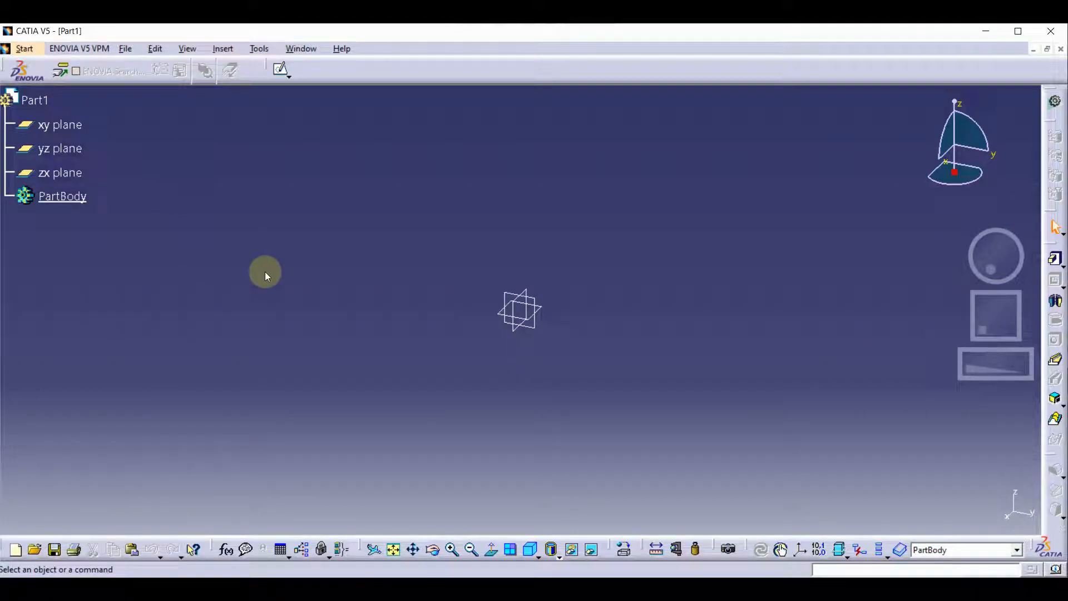
left_click(505, 302)
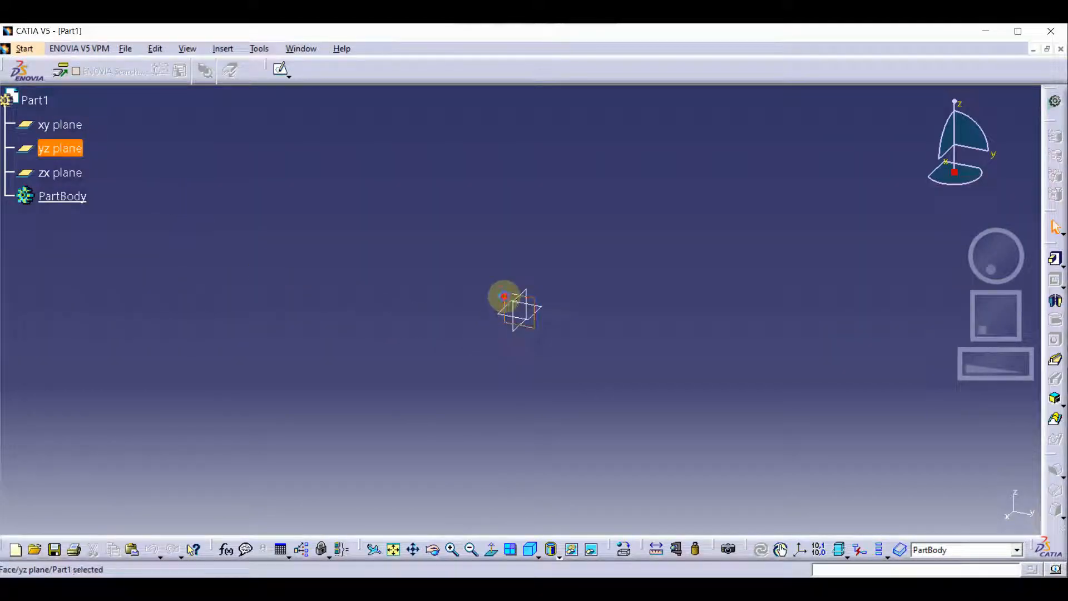
left_click(283, 70)
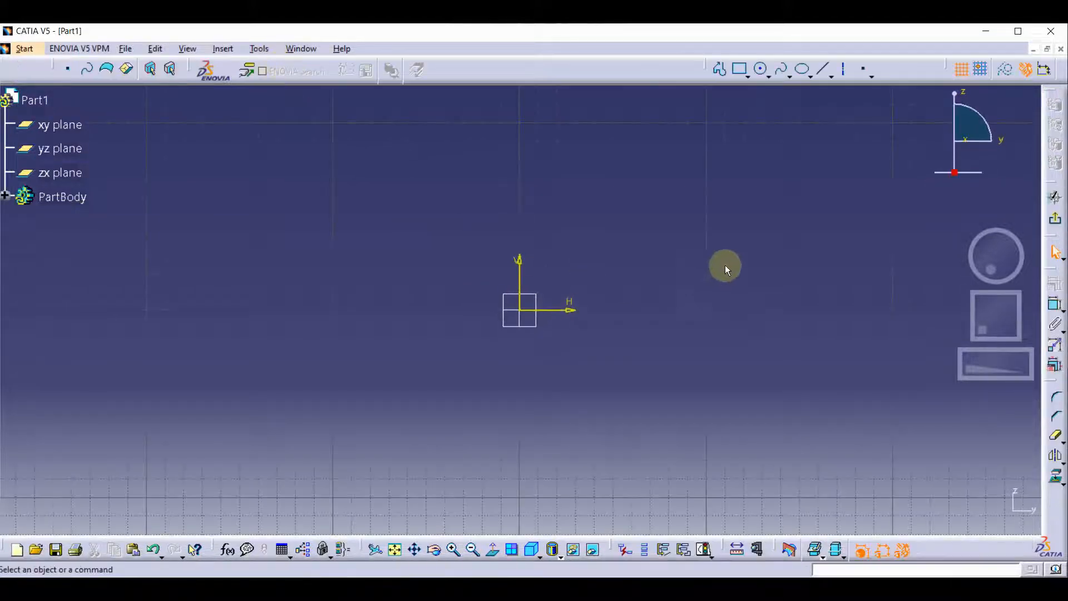
Step: Sketch a closed U-shaped profile about 188 mm wide with a short left wall and a taller right wall, its inner floor on the horizontal axis, and exit the sketch
left_click(721, 70)
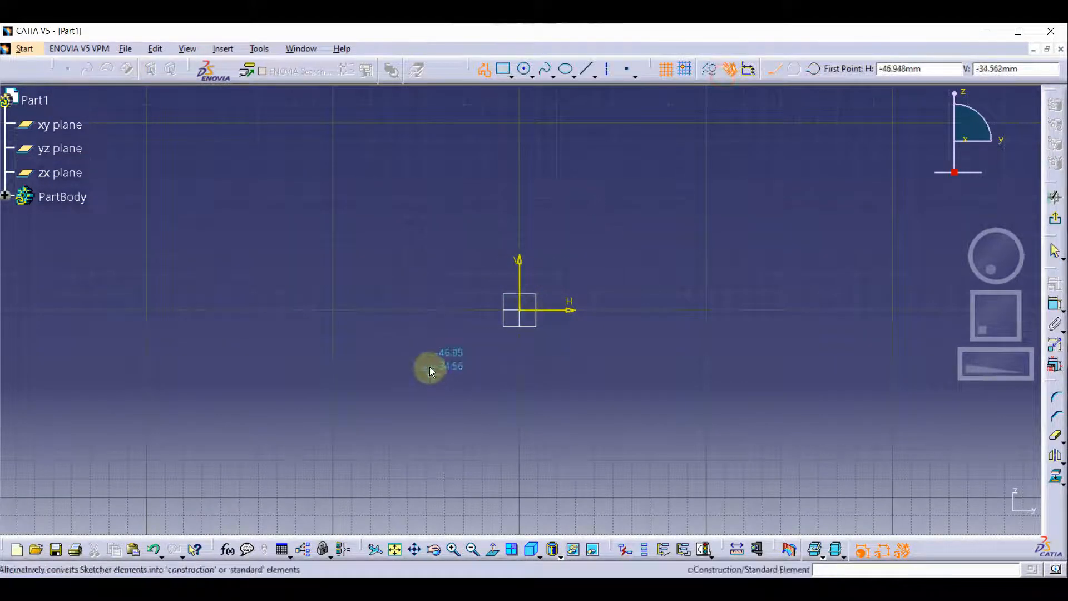
left_click(390, 358)
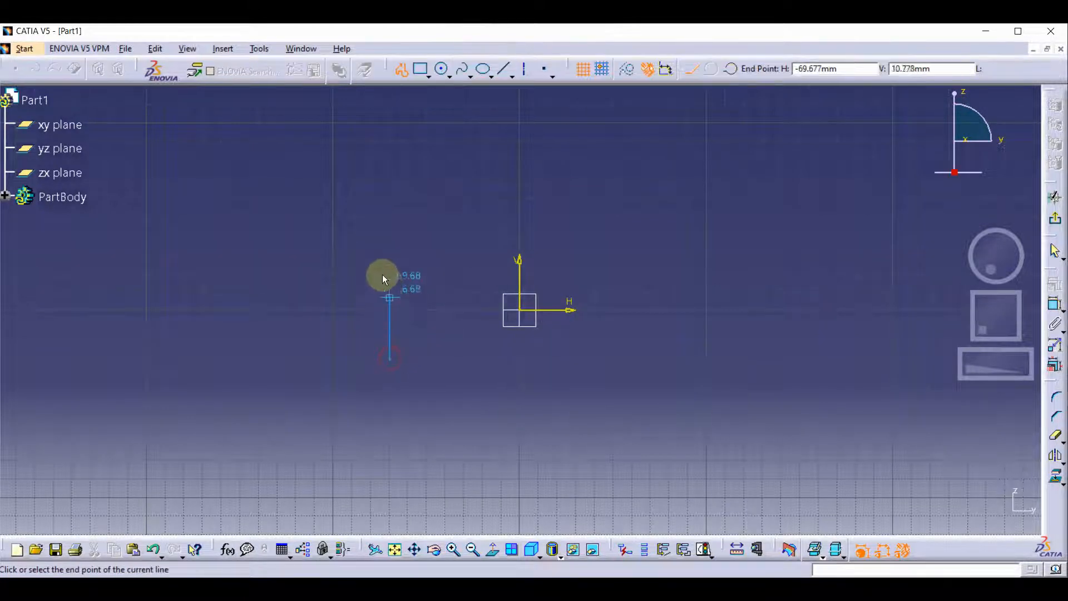
left_click(389, 241)
left_click(435, 241)
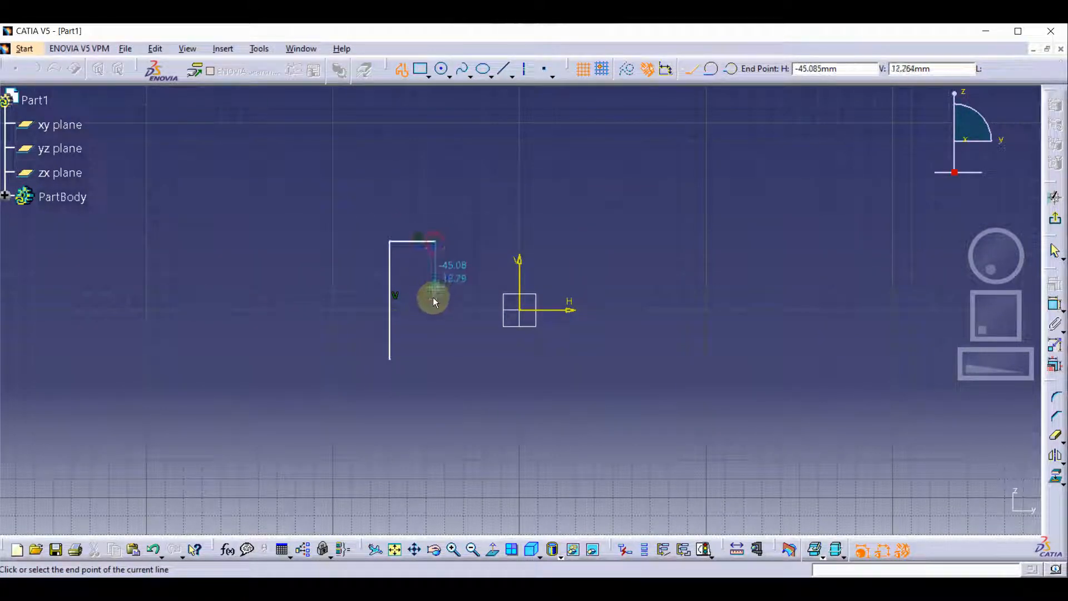
left_click(435, 309)
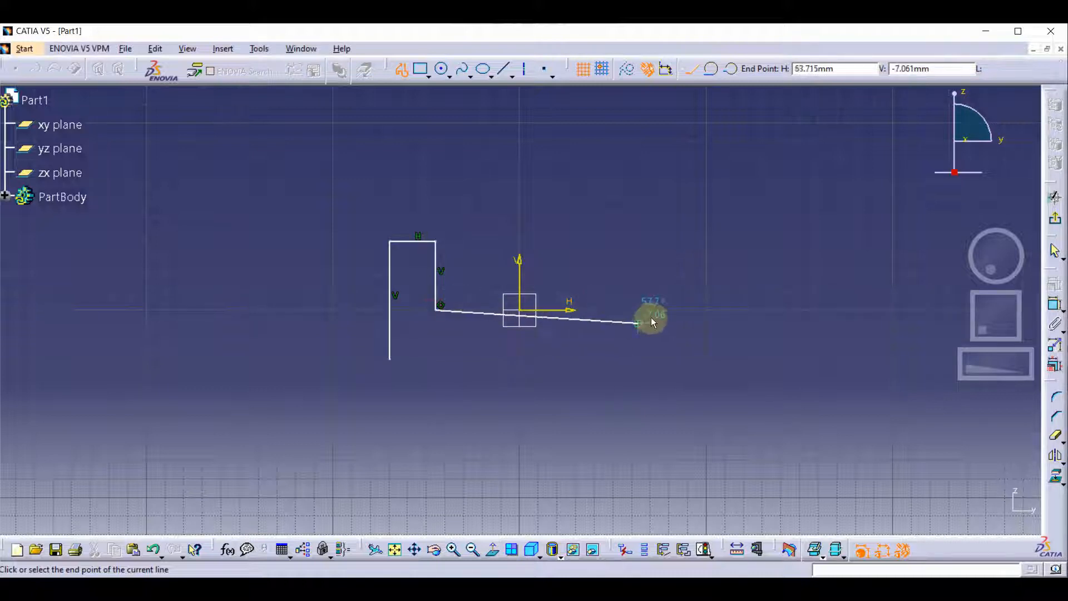
left_click(673, 309)
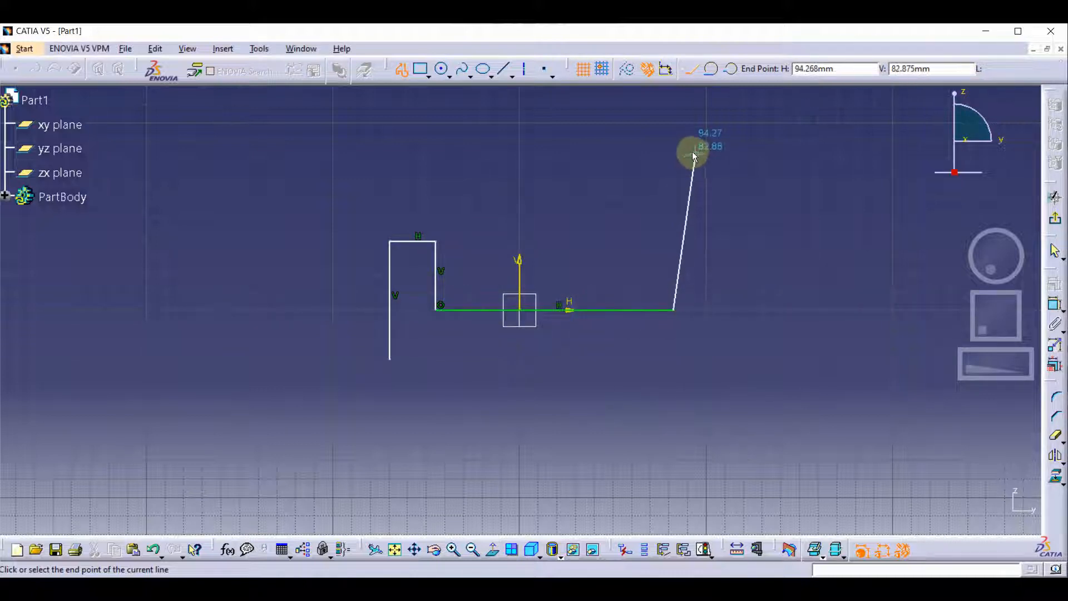
left_click(671, 129)
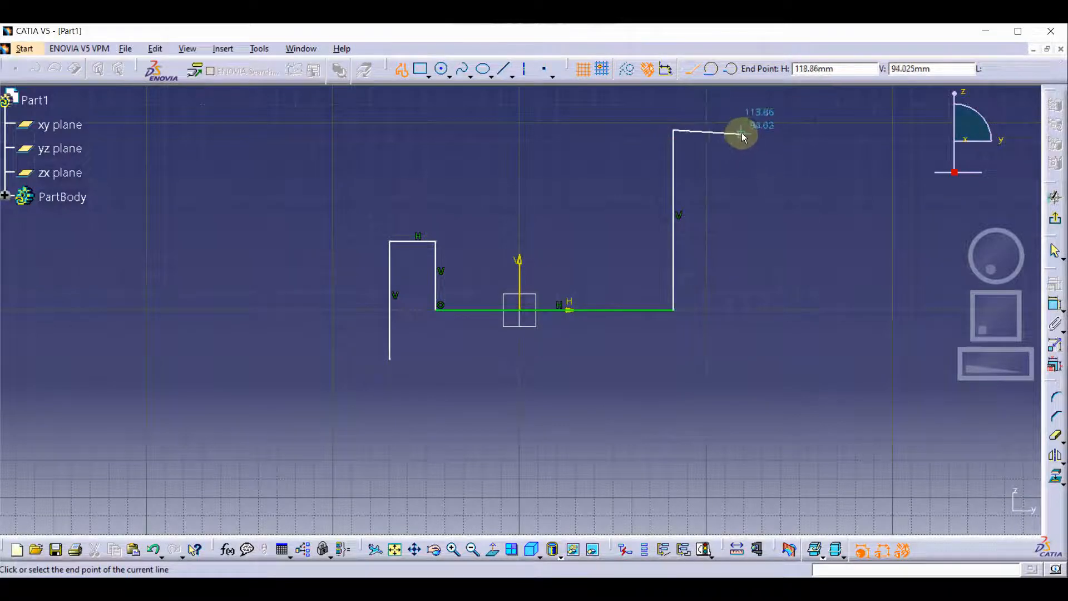
left_click(743, 130)
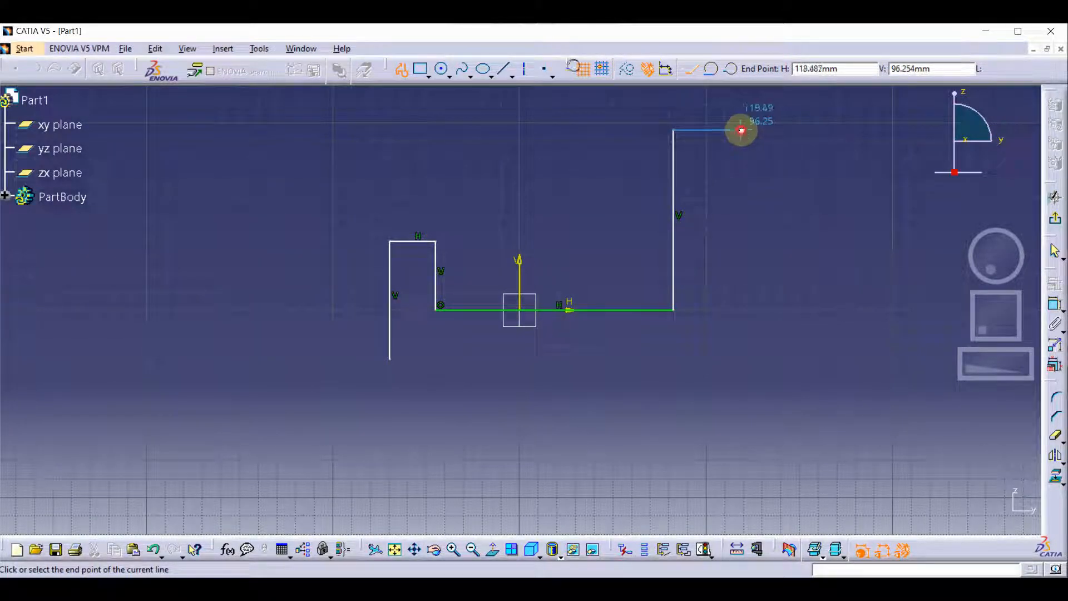
left_click(741, 359)
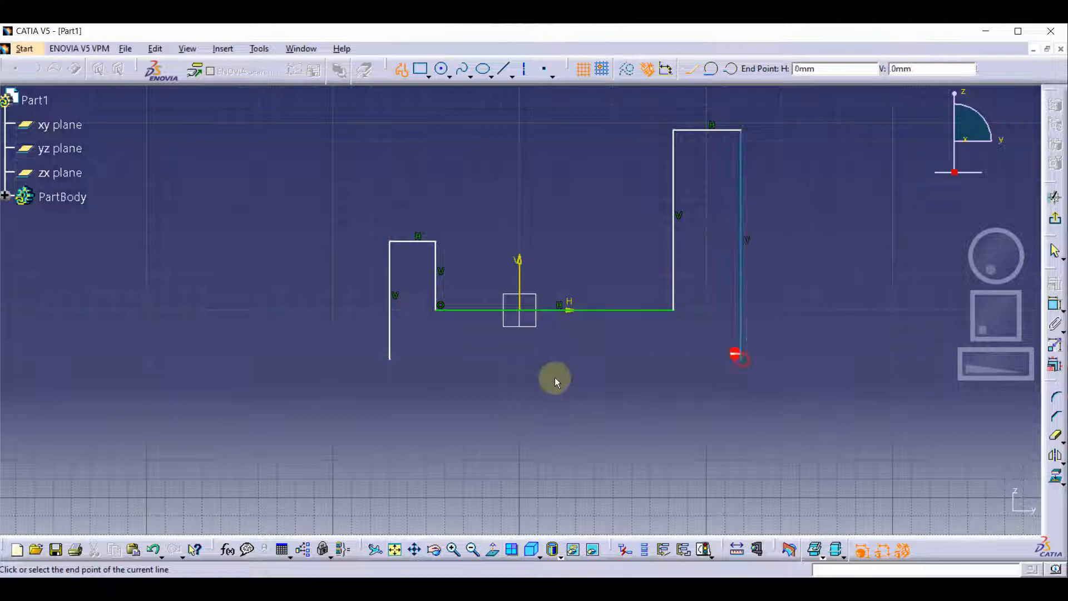
left_click(389, 360)
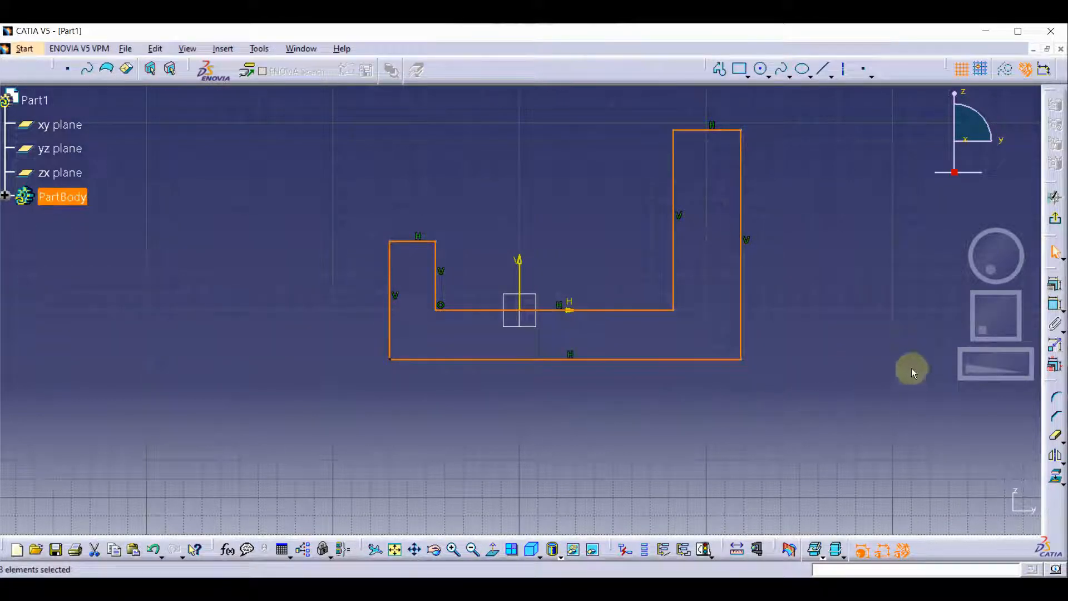
left_click(815, 307)
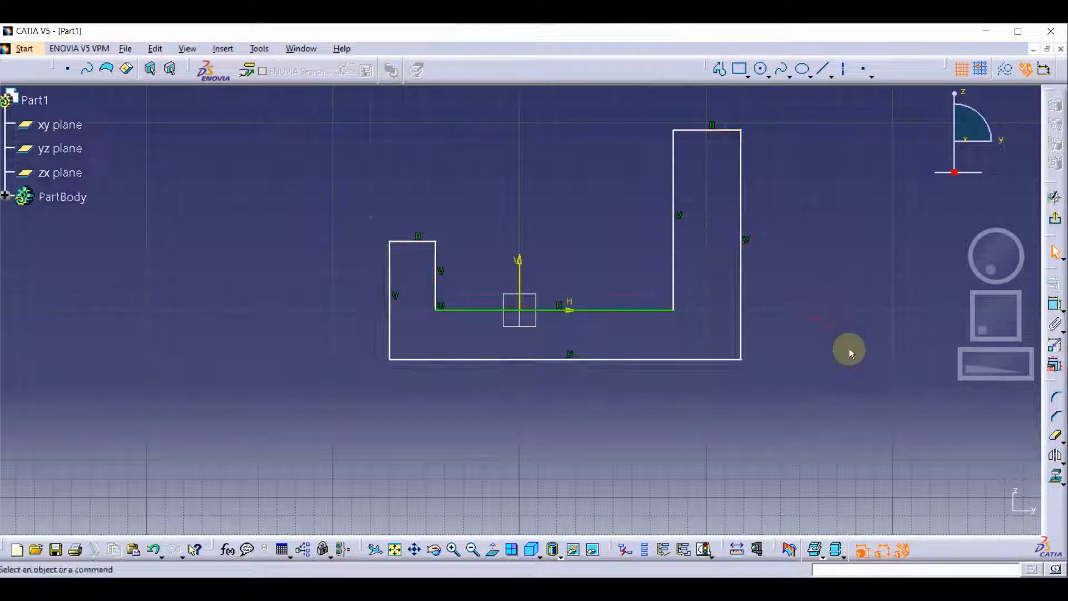
left_click(1056, 222)
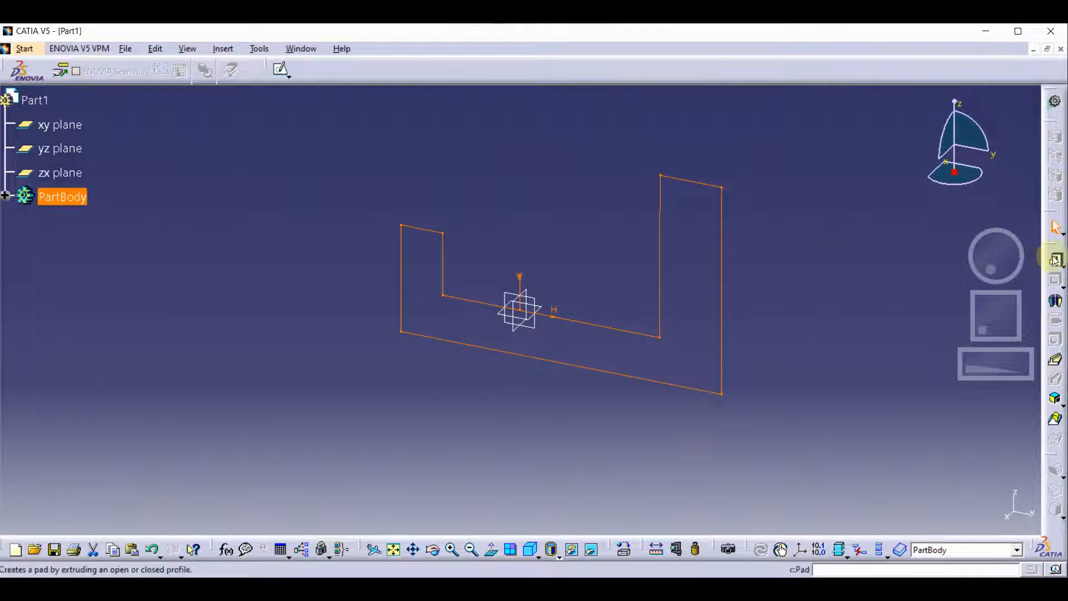
Step: Pad the U-shaped profile with a length of 75 mm and mirrored extent
left_click(1055, 259)
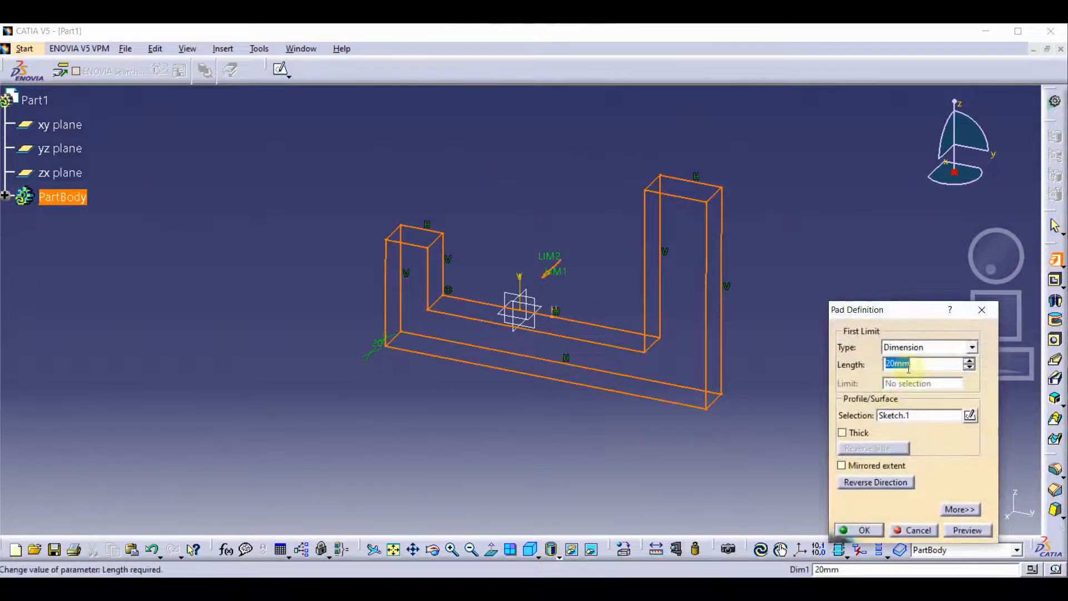
type("75")
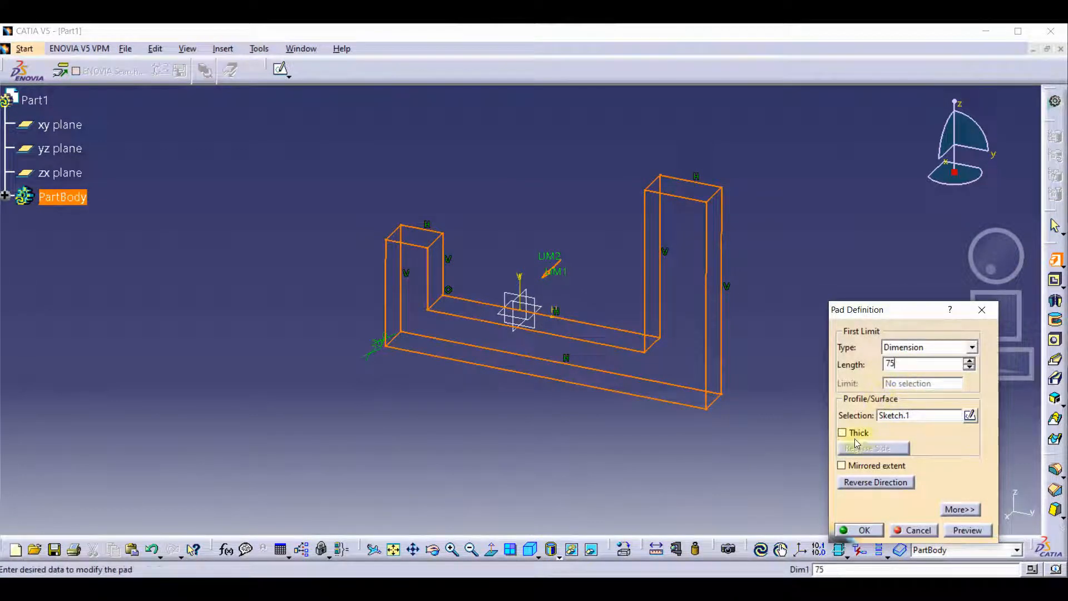
left_click(859, 466)
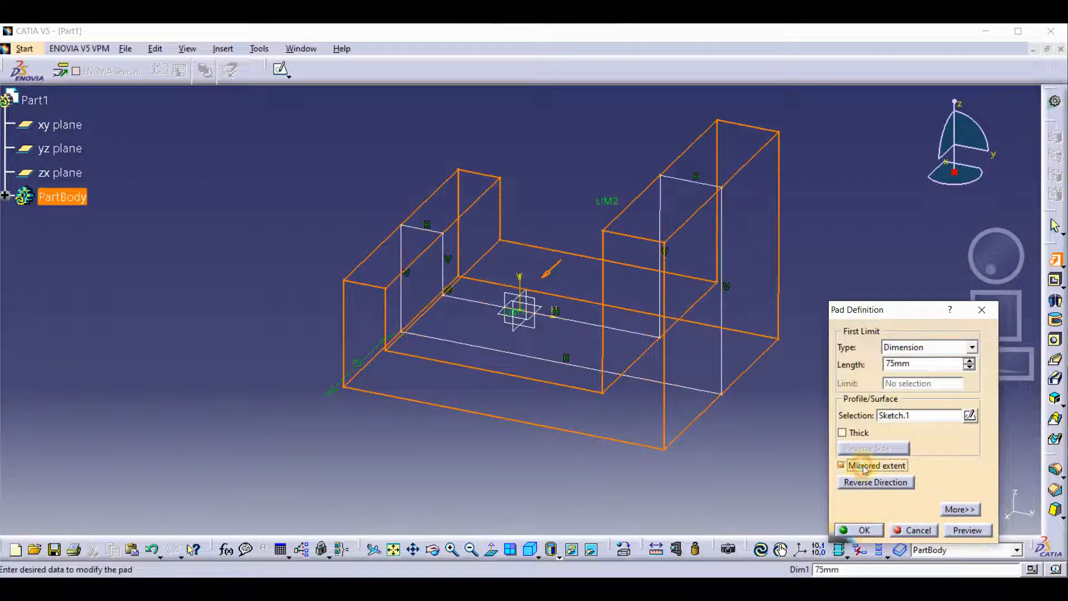
left_click(864, 531)
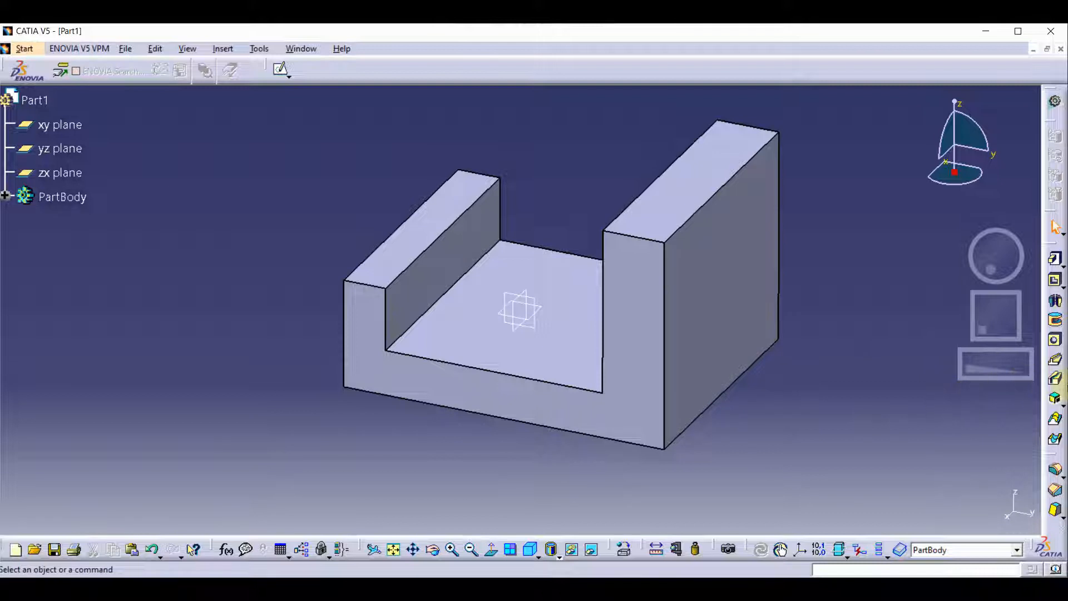
left_click(1063, 405)
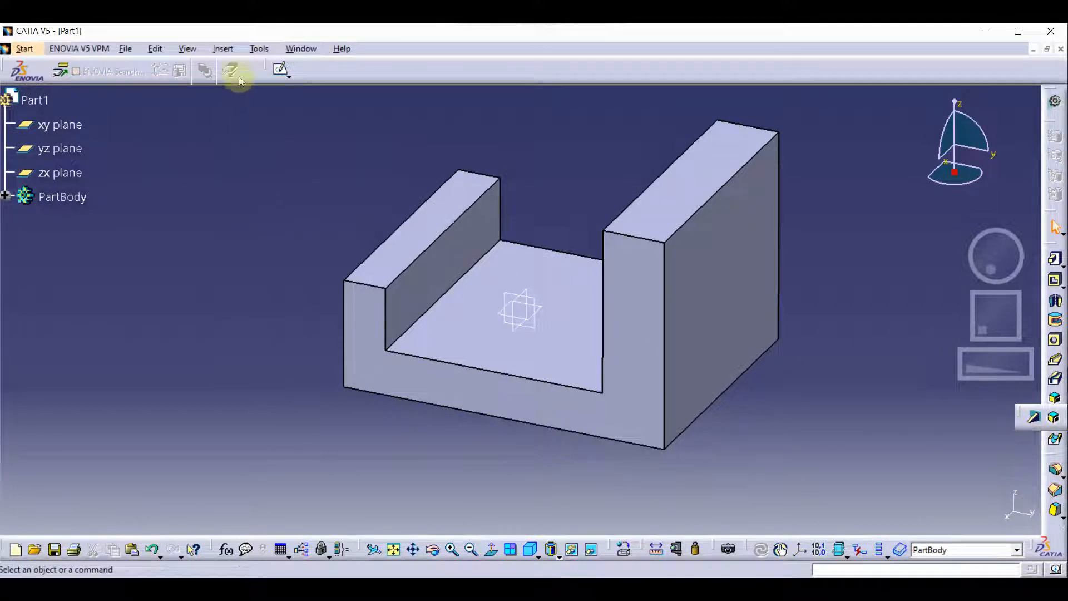
left_click(223, 49)
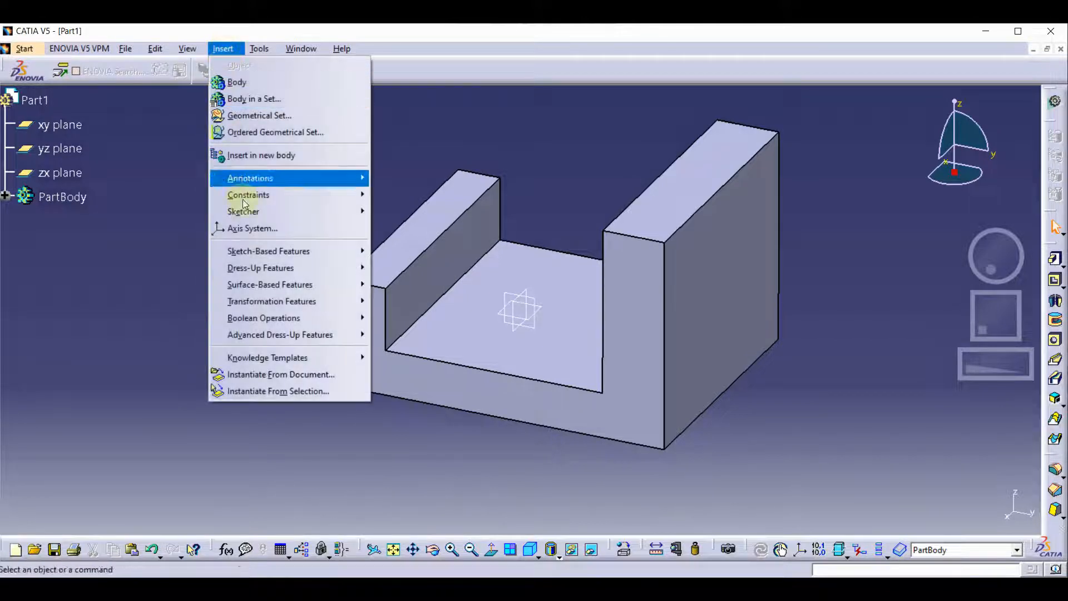
mouse_move(264, 250)
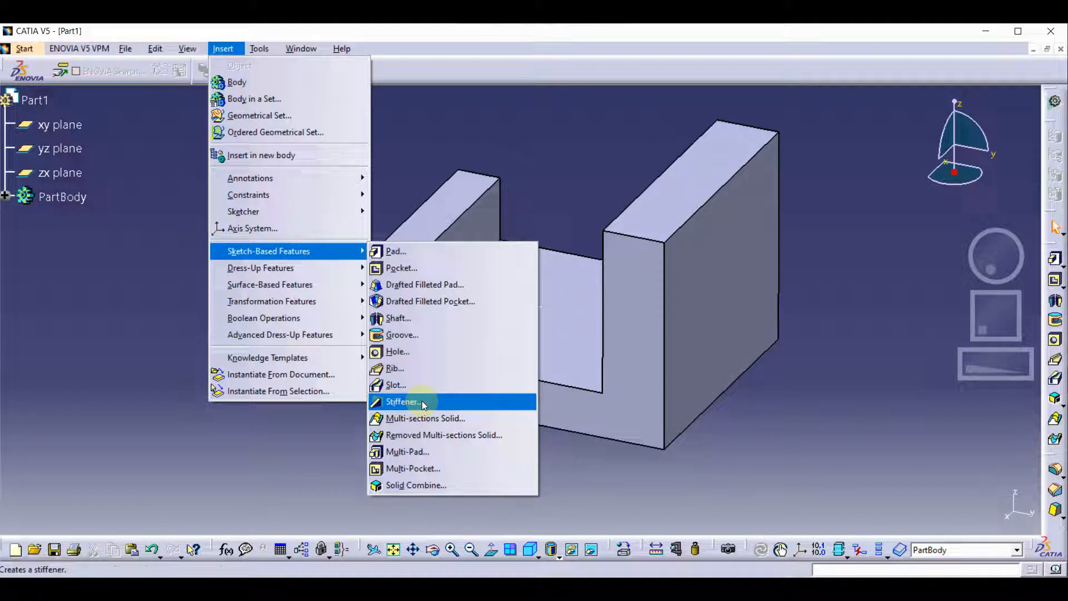
left_click(726, 464)
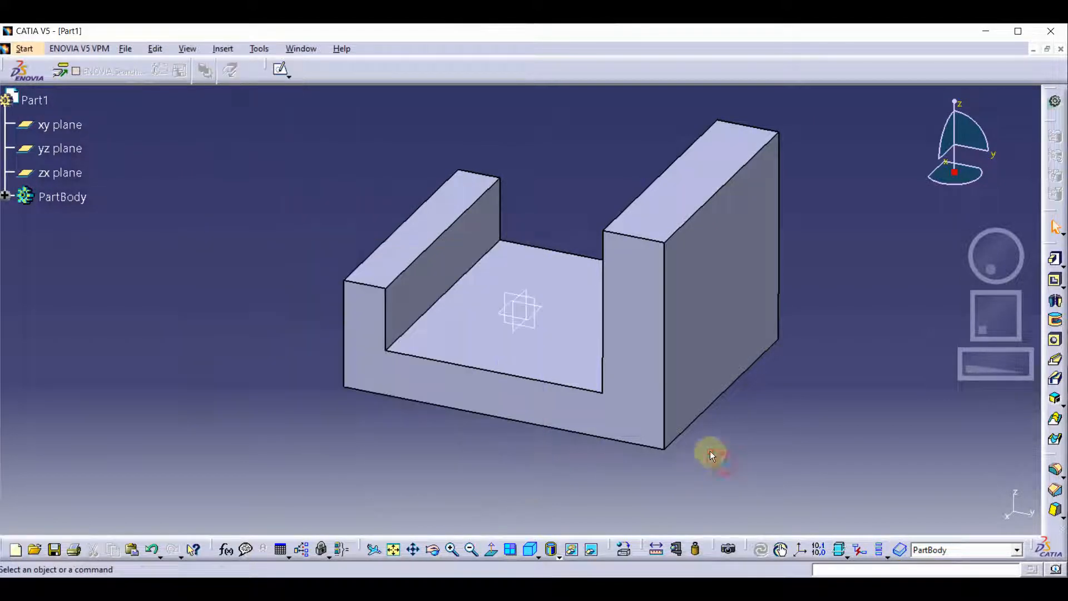
Step: On the yz plane, sketch a diagonal line from the short wall's inner bottom corner to a point inside the upper part of the tall wall
left_click(537, 306)
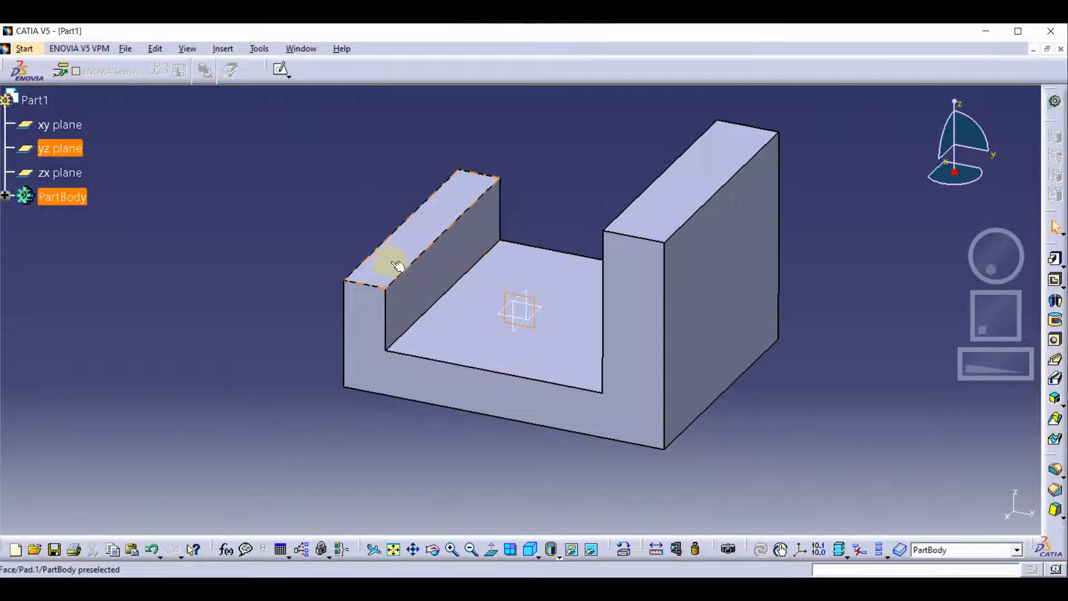
left_click(283, 75)
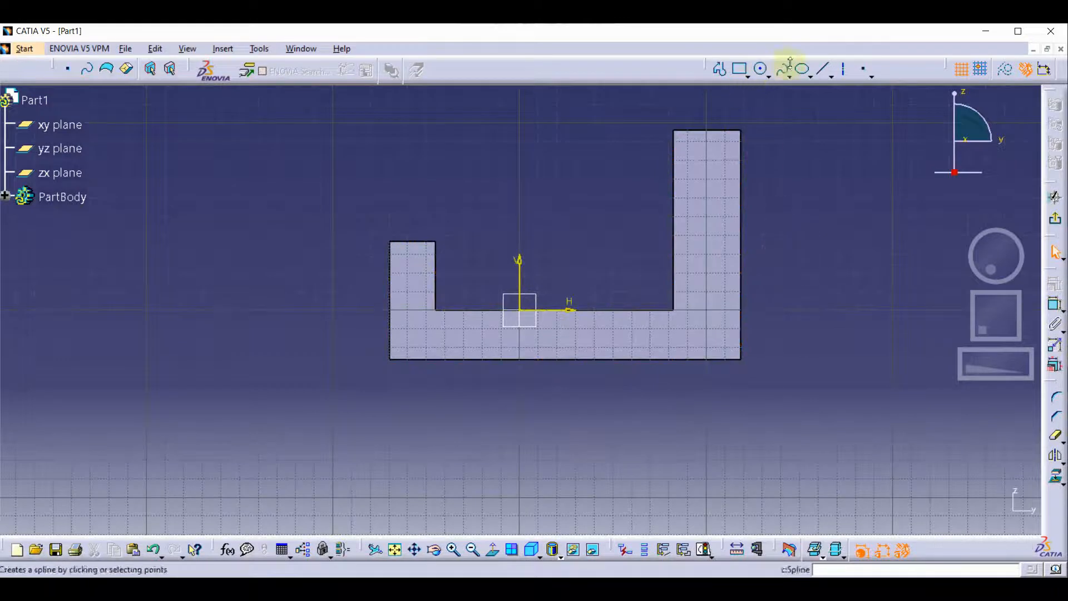
left_click(823, 69)
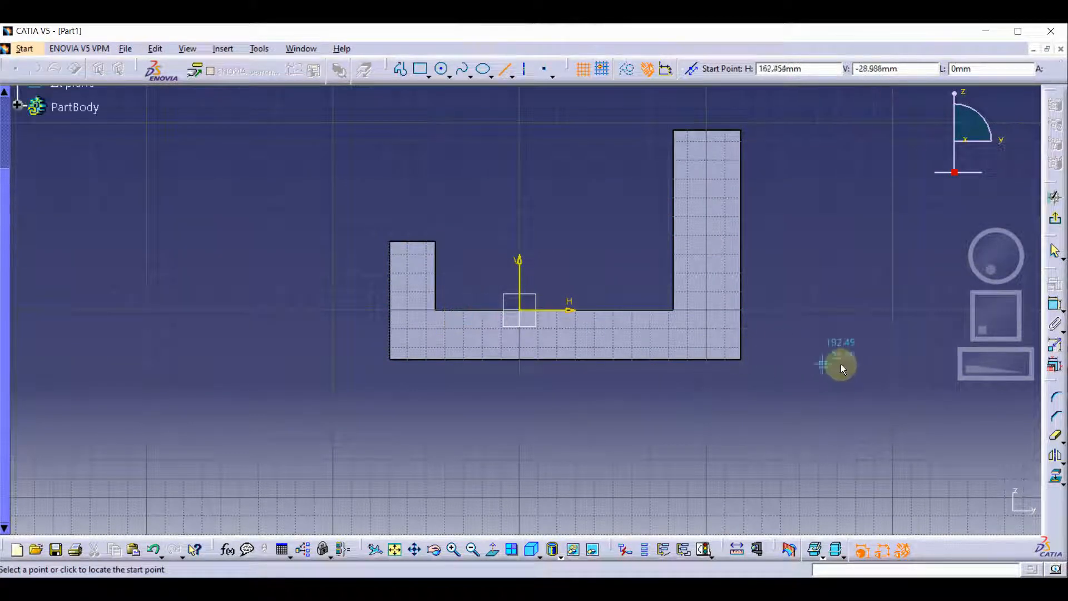
left_click_drag(993, 366, 1057, 363)
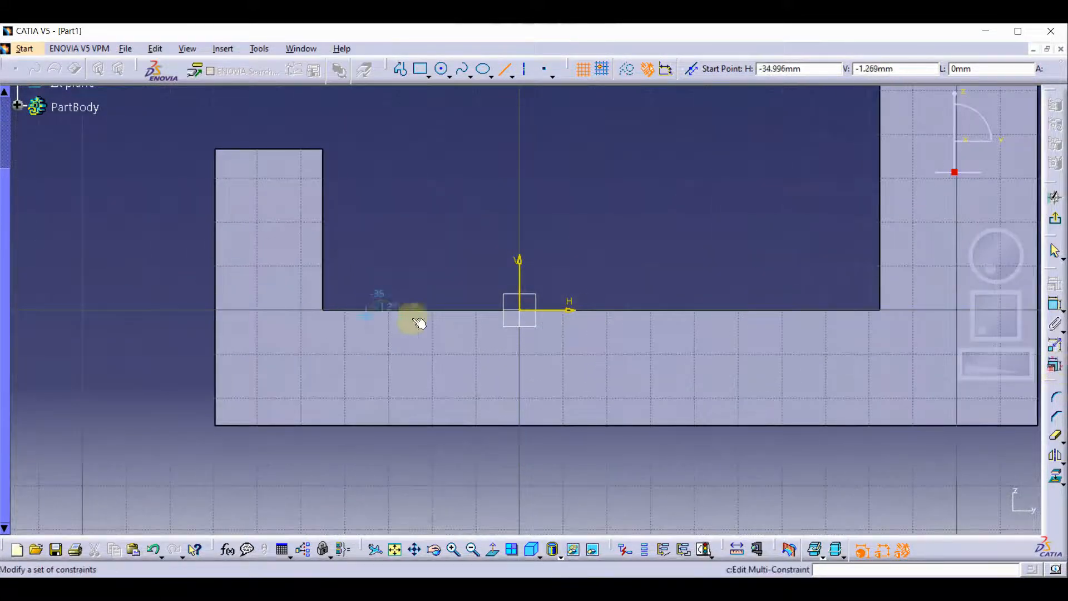
left_click(328, 314)
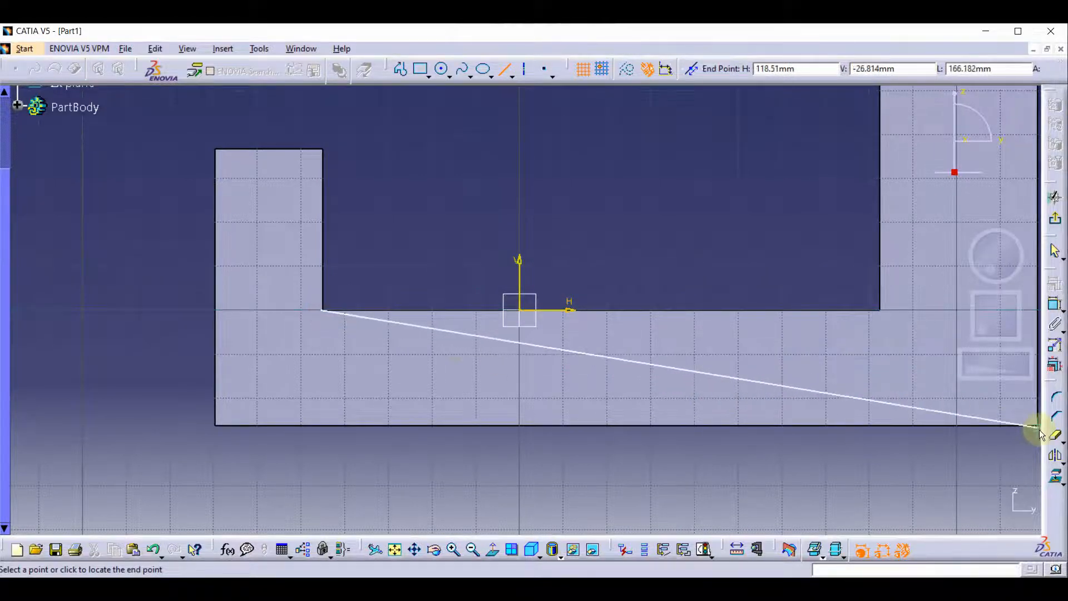
scroll(854, 364, "down", 3)
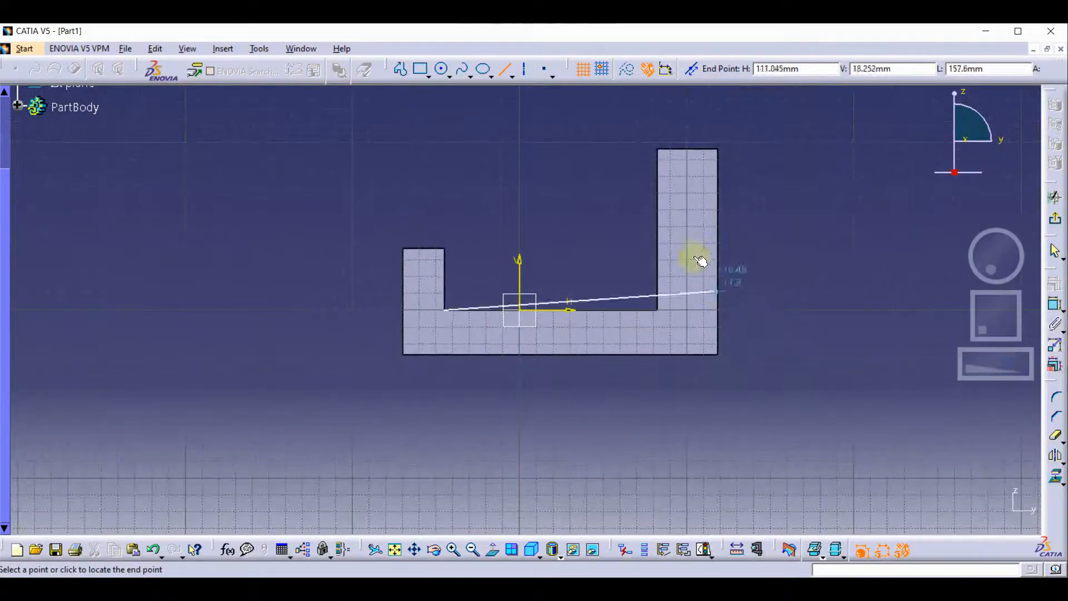
left_click(690, 177)
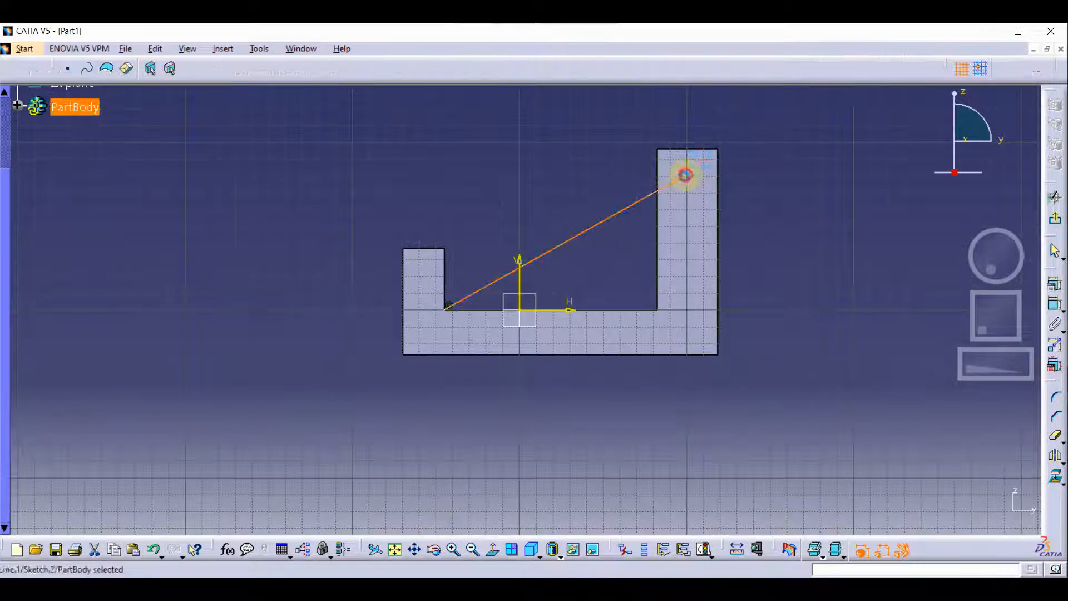
Step: Project the tall wall's inner edge and the bracket's inner floor edge into the sketch as 3D elements
left_click(662, 245)
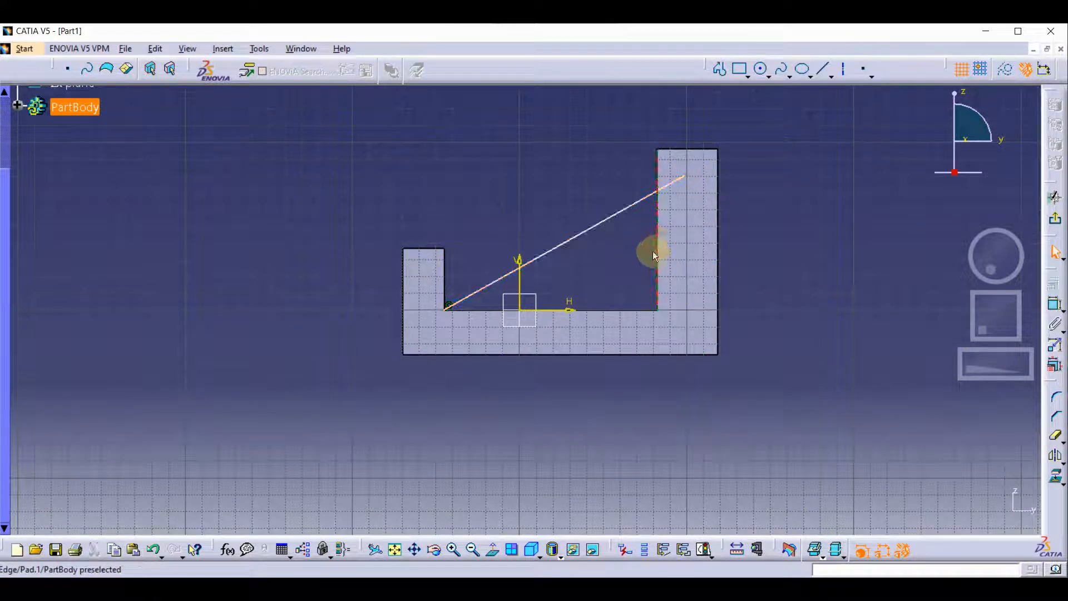
left_click(583, 309, "ctrl")
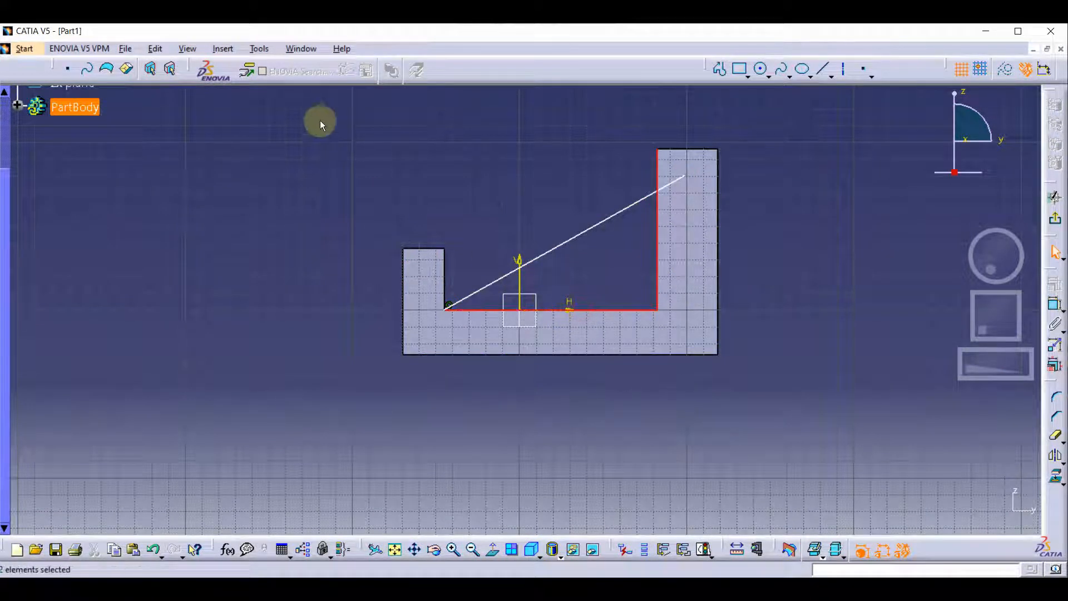
left_click(221, 50)
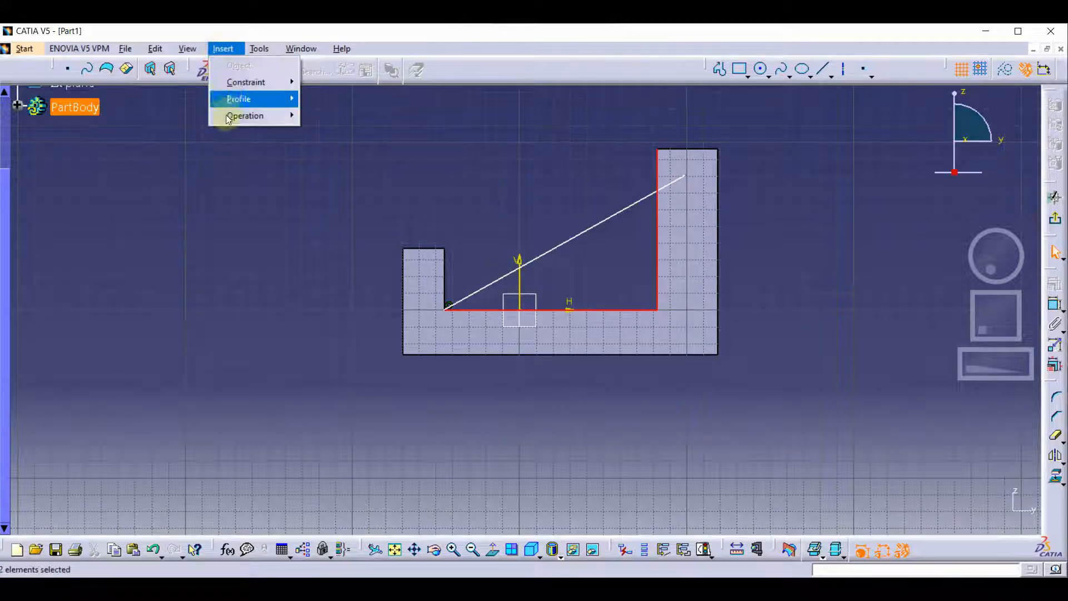
mouse_move(225, 116)
mouse_move(355, 184)
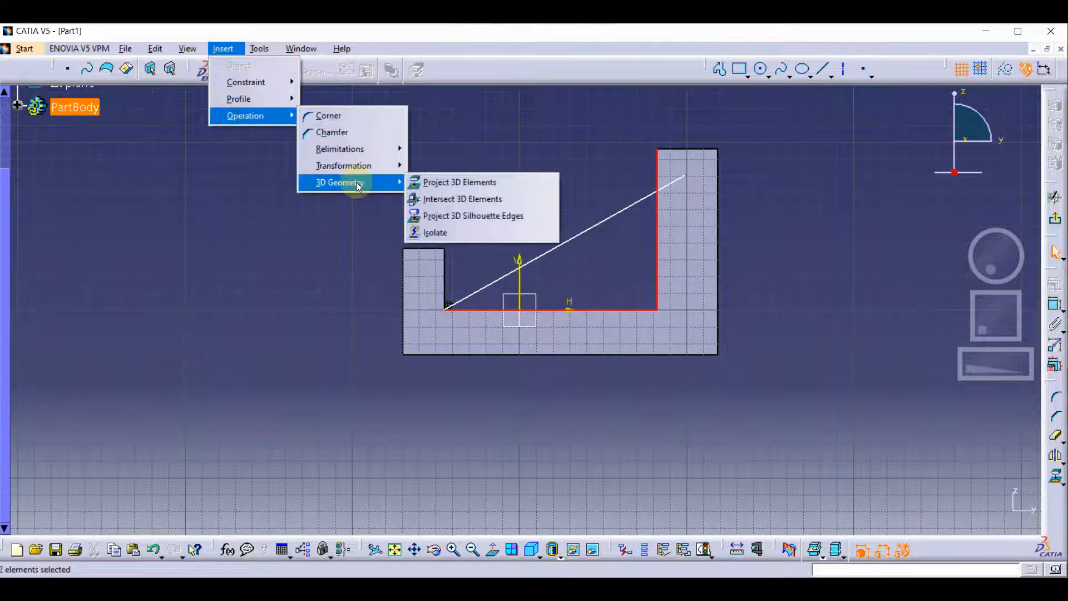
left_click(431, 183)
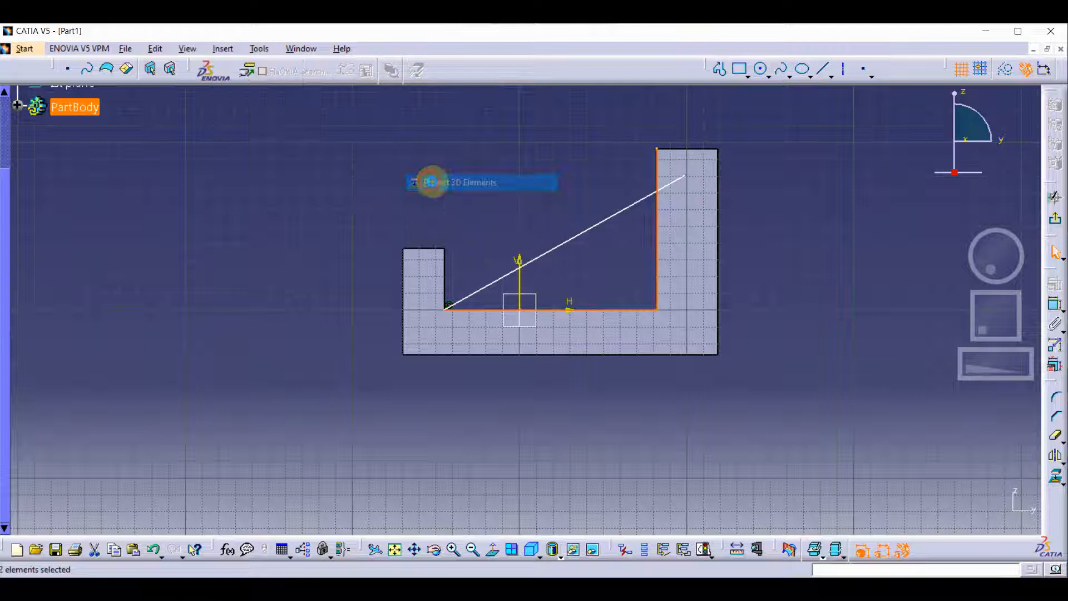
left_click(646, 219)
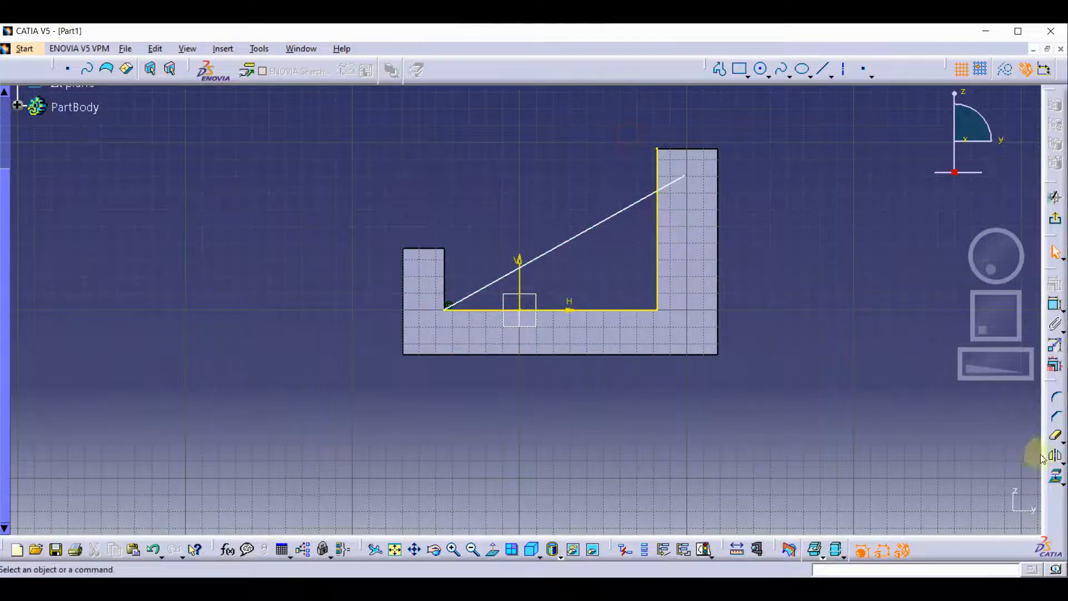
Step: Quick Trim the projected wall edge above the diagonal and the diagonal's end inside the tall wall, and exit the sketch
left_click(1056, 436)
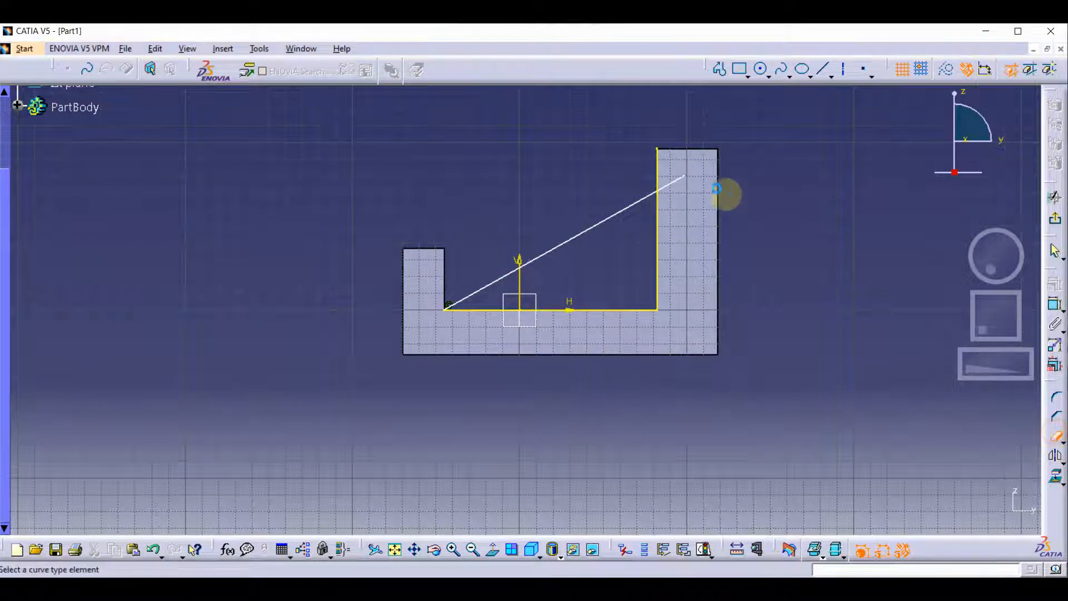
left_click(659, 166)
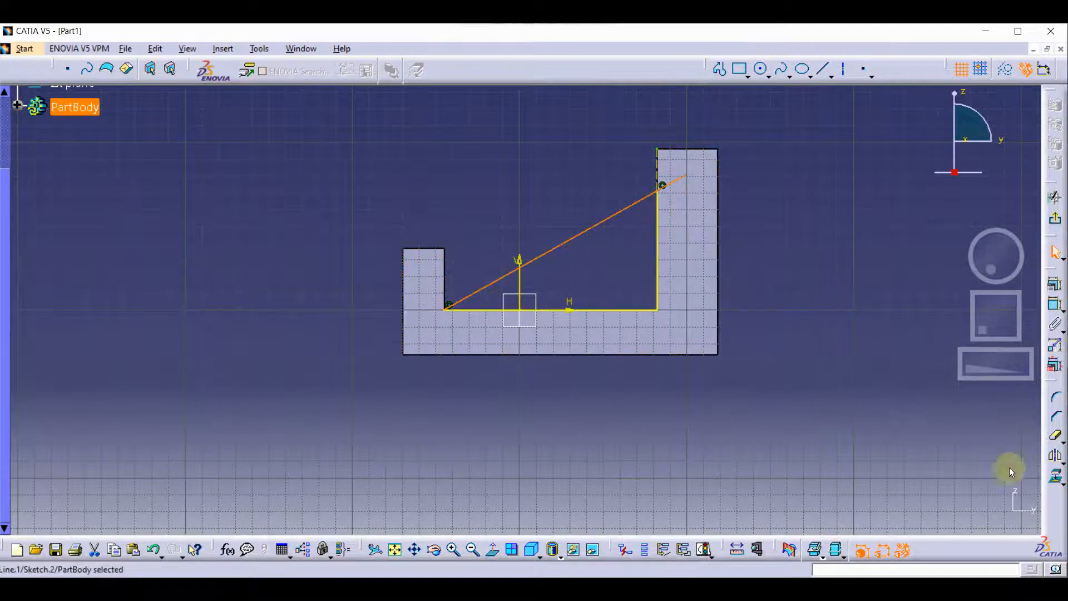
left_click(1059, 436)
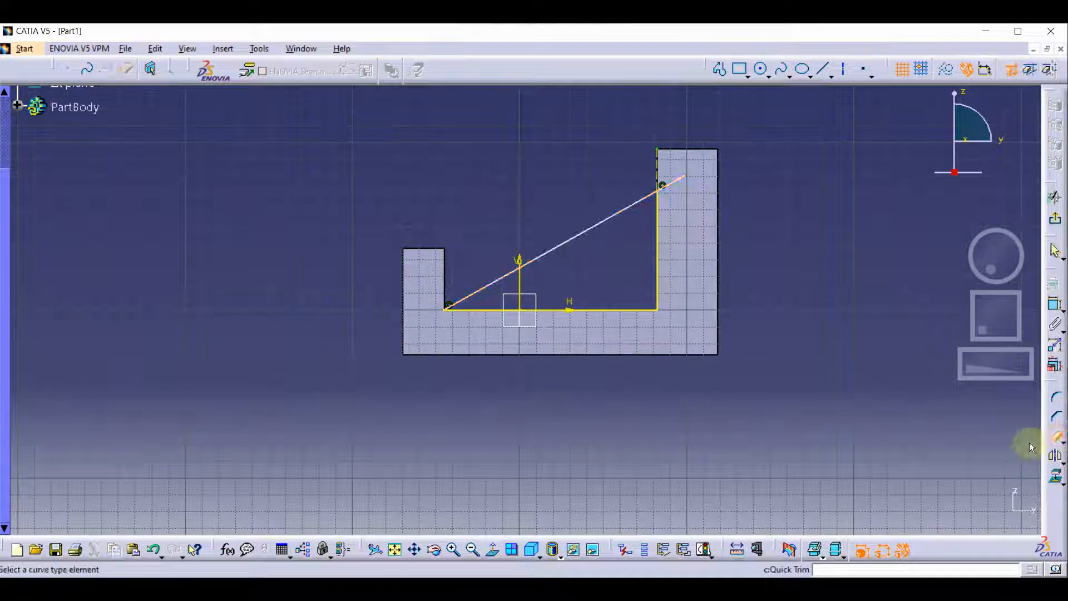
left_click(671, 183)
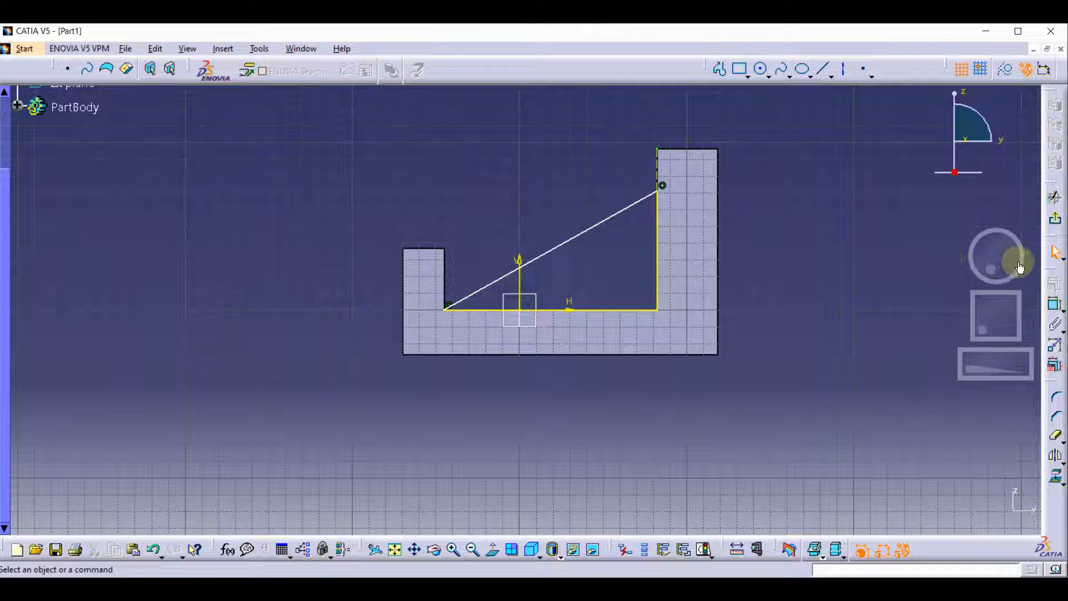
left_click(1056, 218)
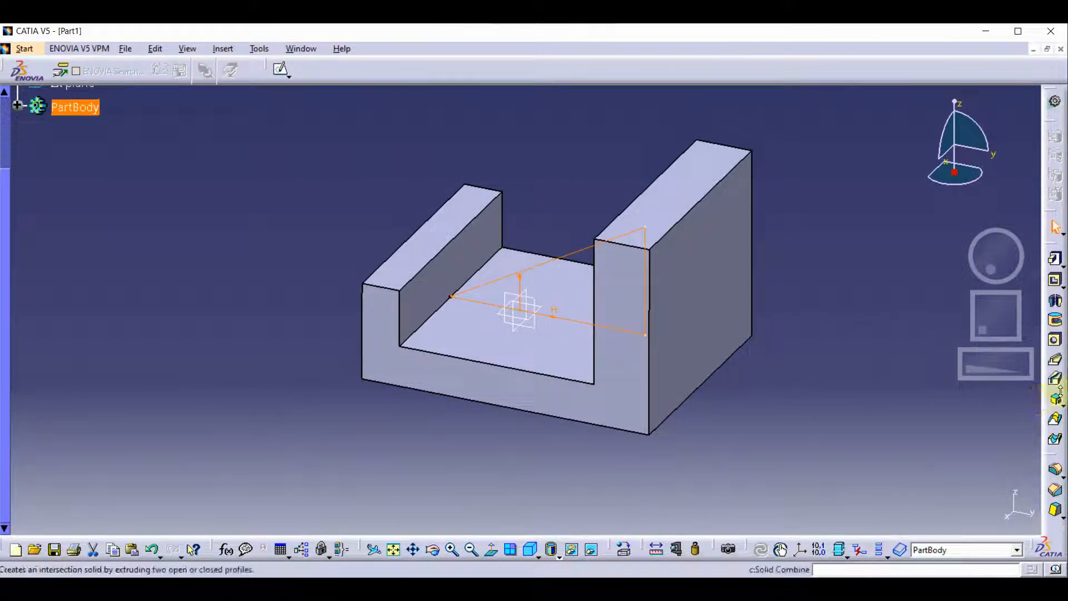
Step: Create a From Side stiffener from the triangular sketch with an 18 mm thickness, Neutral Fiber on and the depth directed toward the bracket's inside
left_click(1062, 425)
left_click(1033, 423)
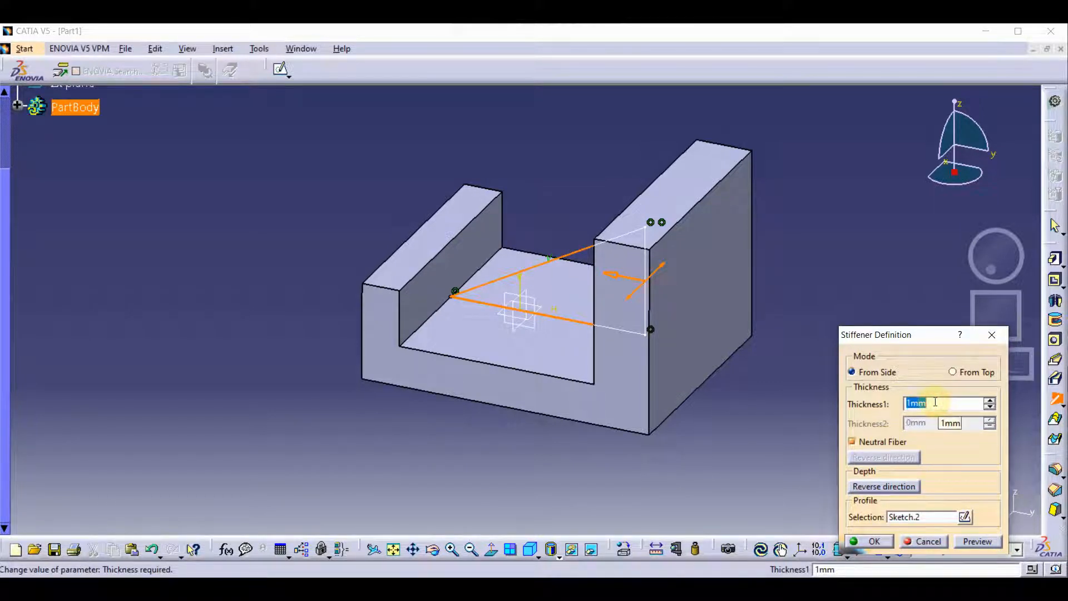
type("18")
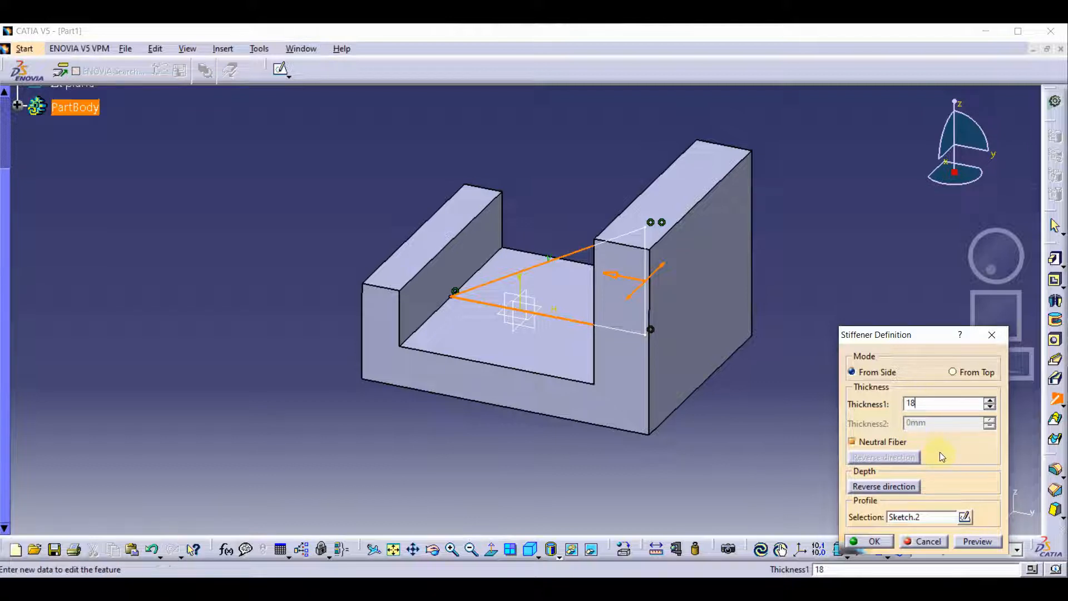
left_click(911, 487)
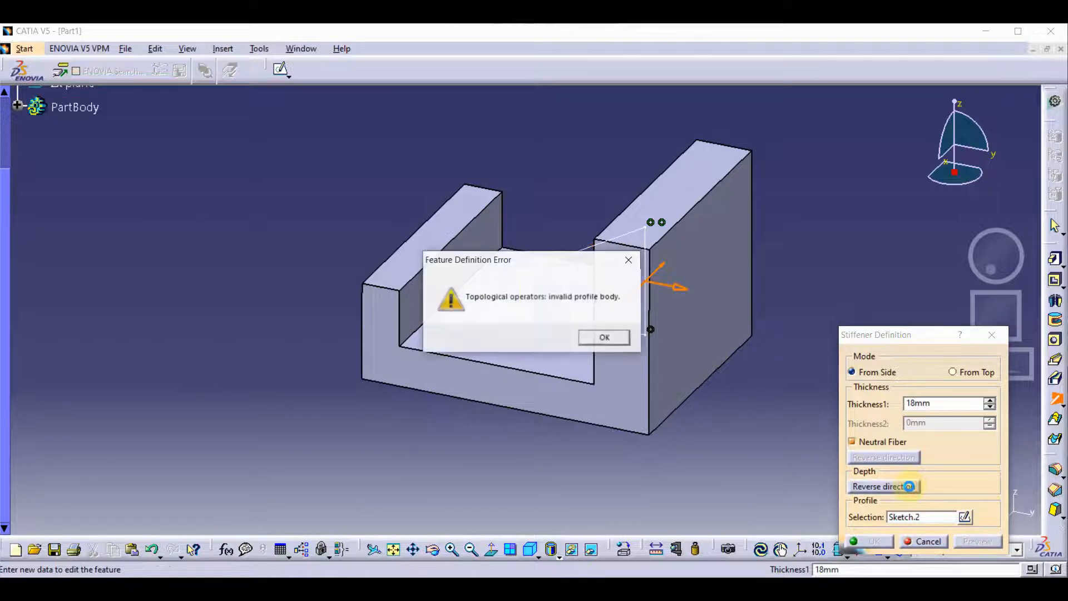
left_click(586, 337)
left_click(868, 486)
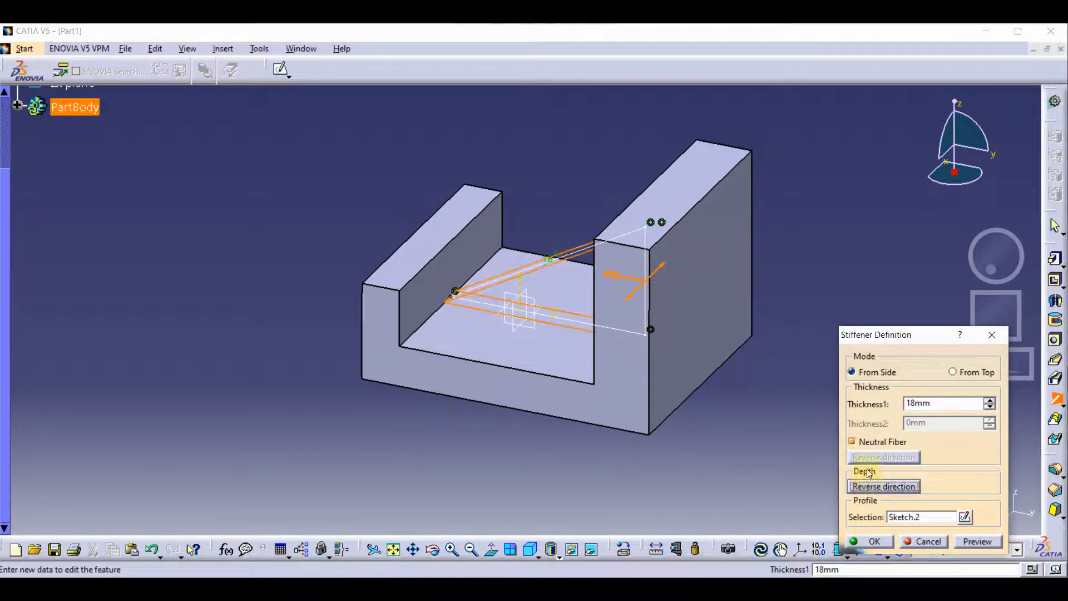
left_click(870, 543)
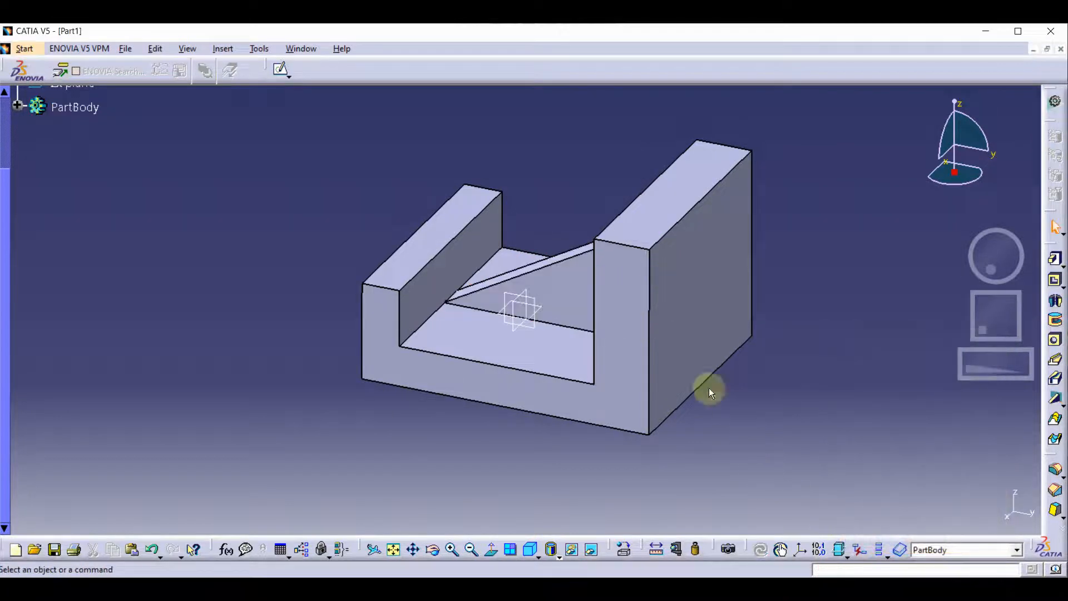
Step: Delete the triangular stiffener together with its aggregated elements
middle_click_drag(837, 313, 856, 304)
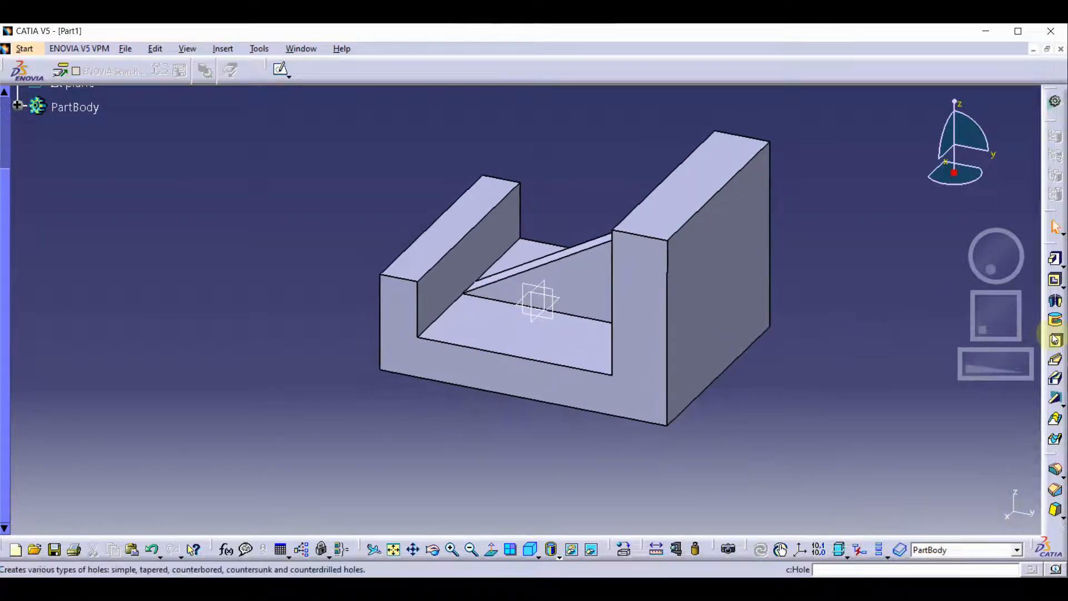
mouse_move(996, 260)
left_mouse_down()
mouse_move(1011, 253)
mouse_move(985, 268)
mouse_move(1006, 255)
mouse_move(1016, 267)
mouse_move(1003, 277)
mouse_move(1029, 252)
mouse_move(1026, 267)
mouse_move(1004, 259)
mouse_move(1020, 250)
mouse_move(1033, 265)
mouse_move(1016, 279)
mouse_move(1011, 249)
mouse_move(1028, 263)
mouse_move(992, 269)
left_mouse_up()
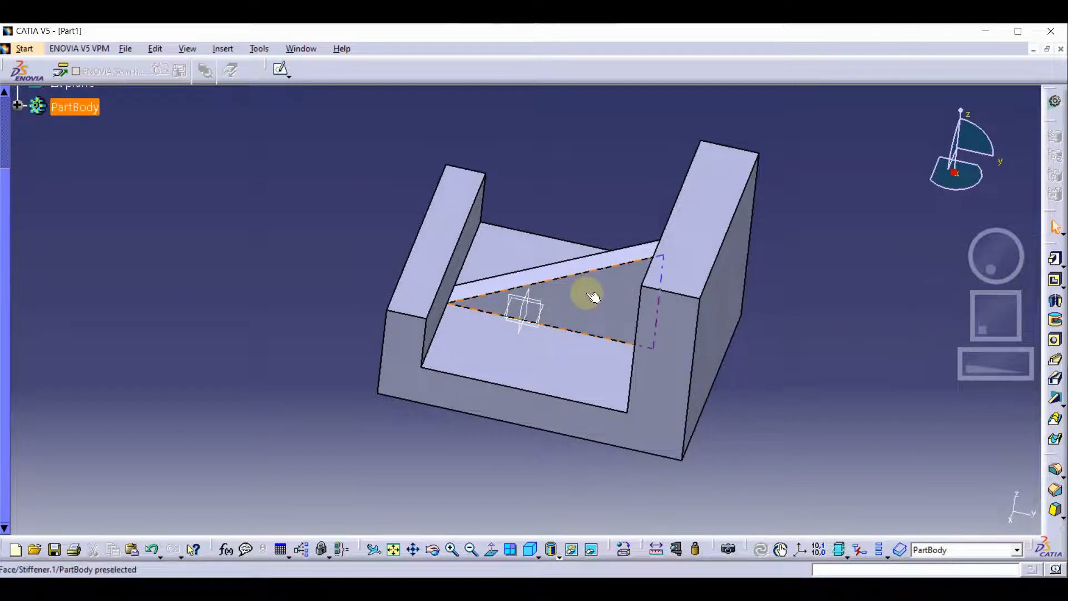
left_click(824, 229)
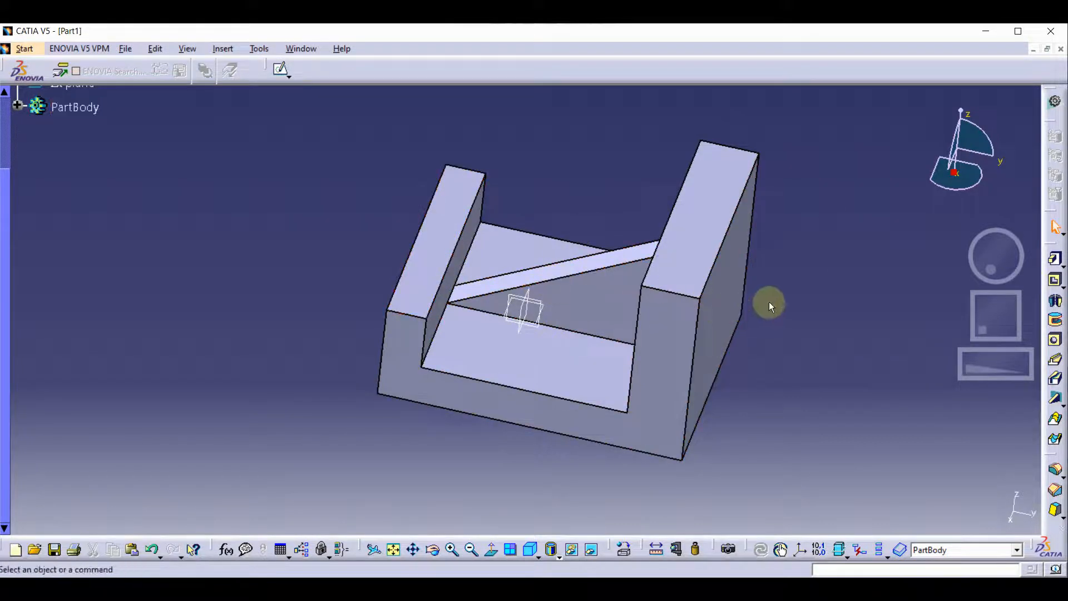
middle_click_drag(750, 289, 808, 274)
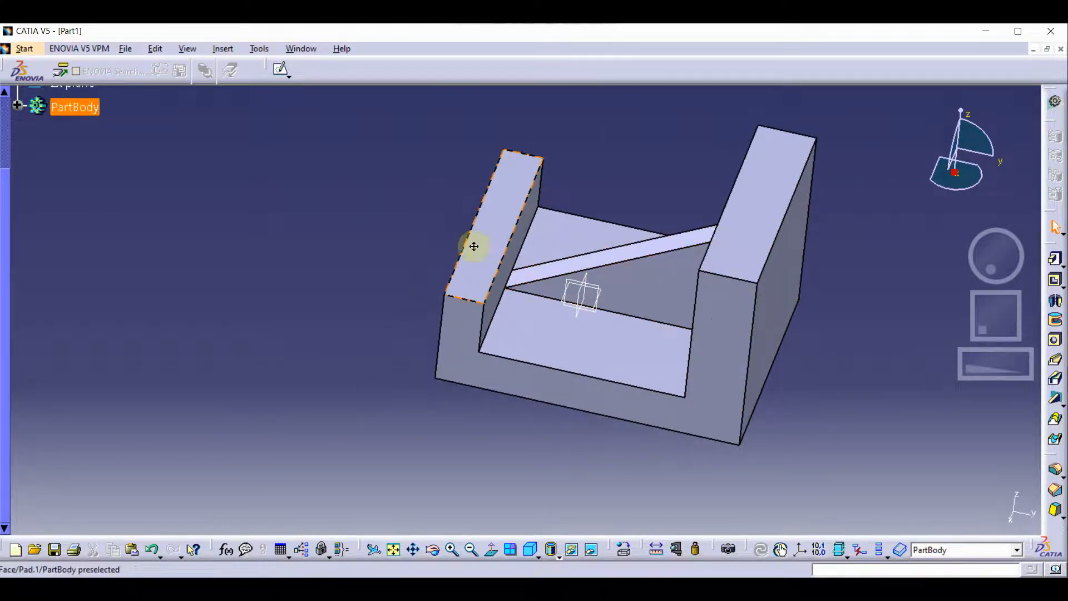
middle_click_drag(472, 244, 369, 251)
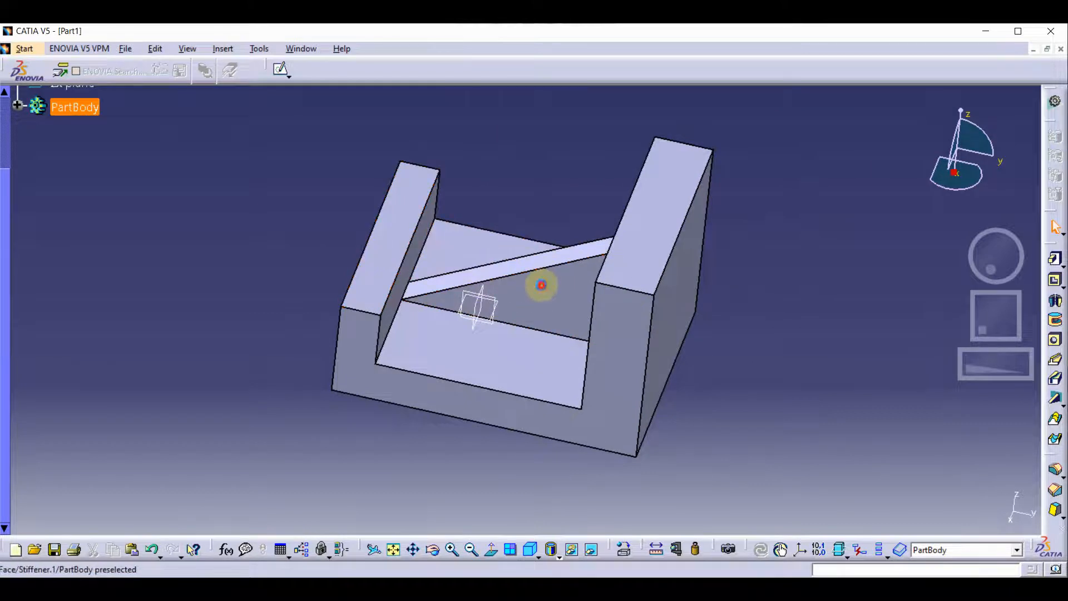
left_click(543, 286)
middle_click_drag(549, 281, 575, 318)
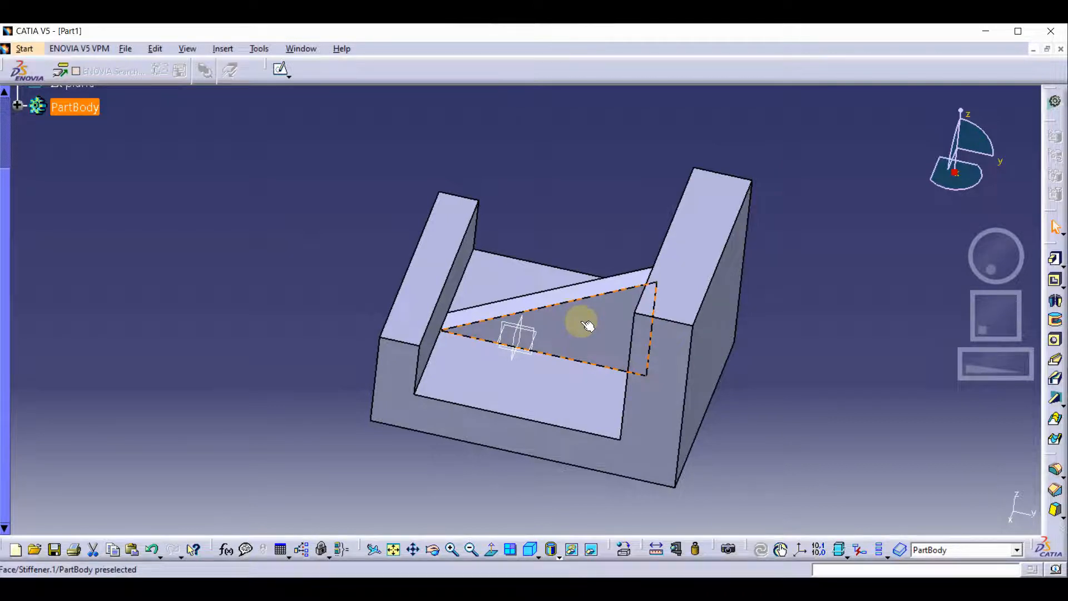
left_click(17, 104)
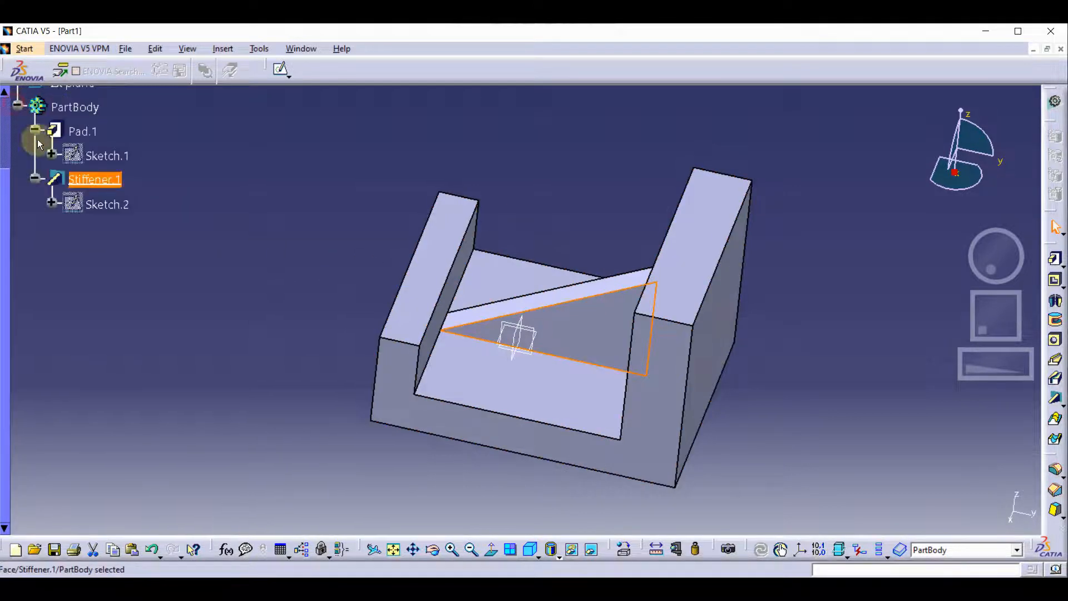
key("Delete")
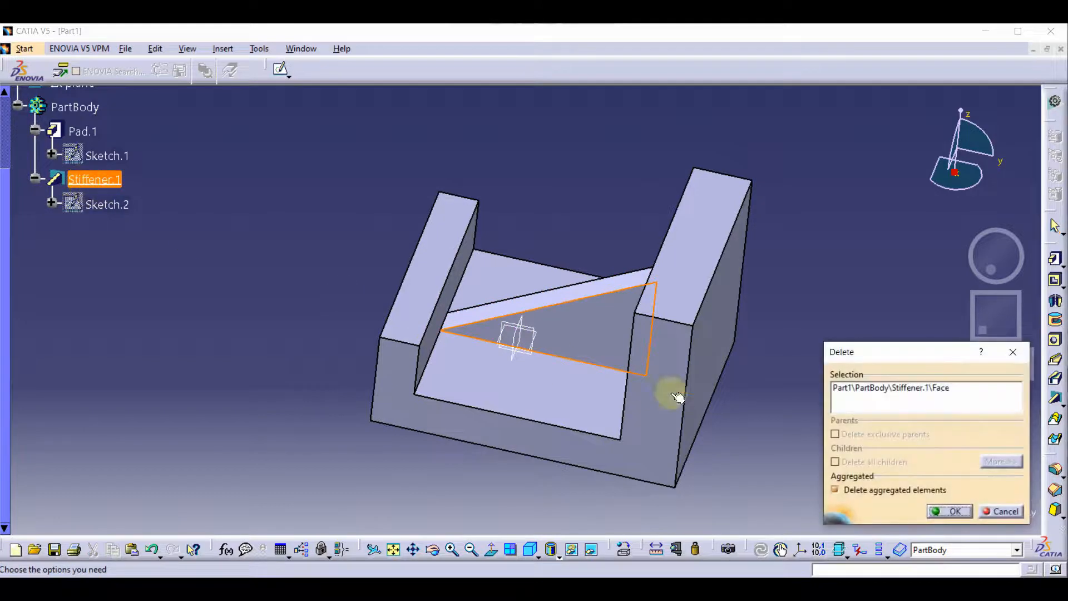
left_click(952, 510)
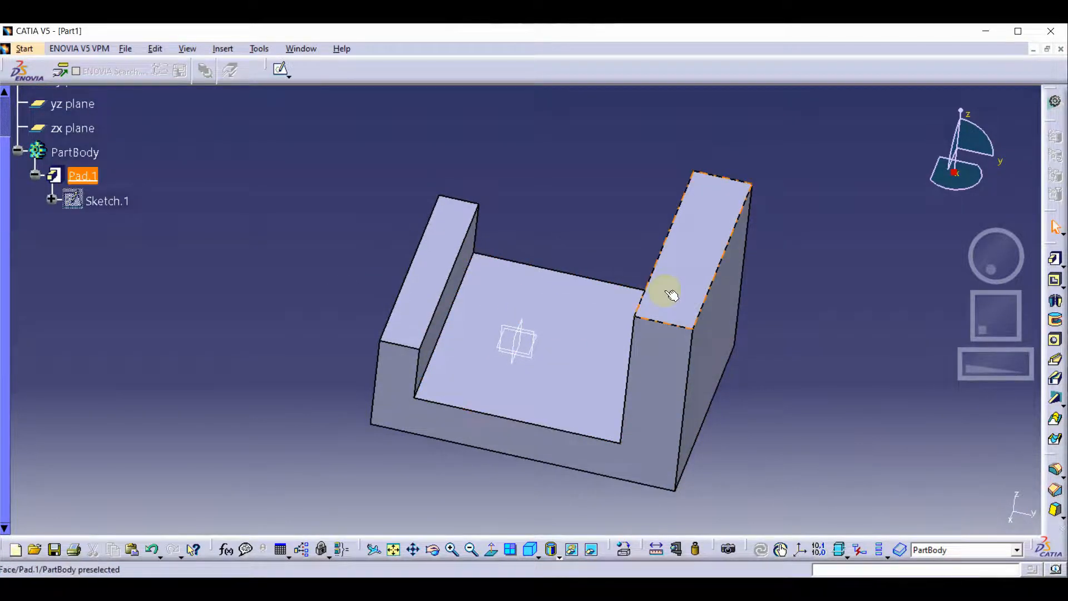
Step: On the short wall's top face, sketch a line along the vertical axis from the short wall's inner edge to the tall wall's, and exit the sketch
left_click(436, 263)
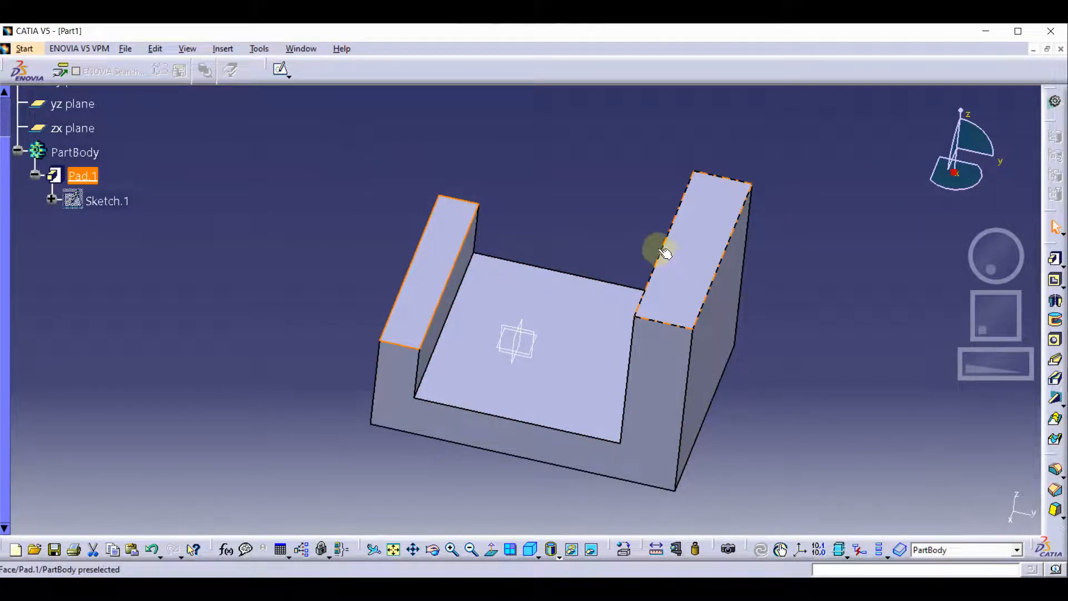
left_click(281, 74)
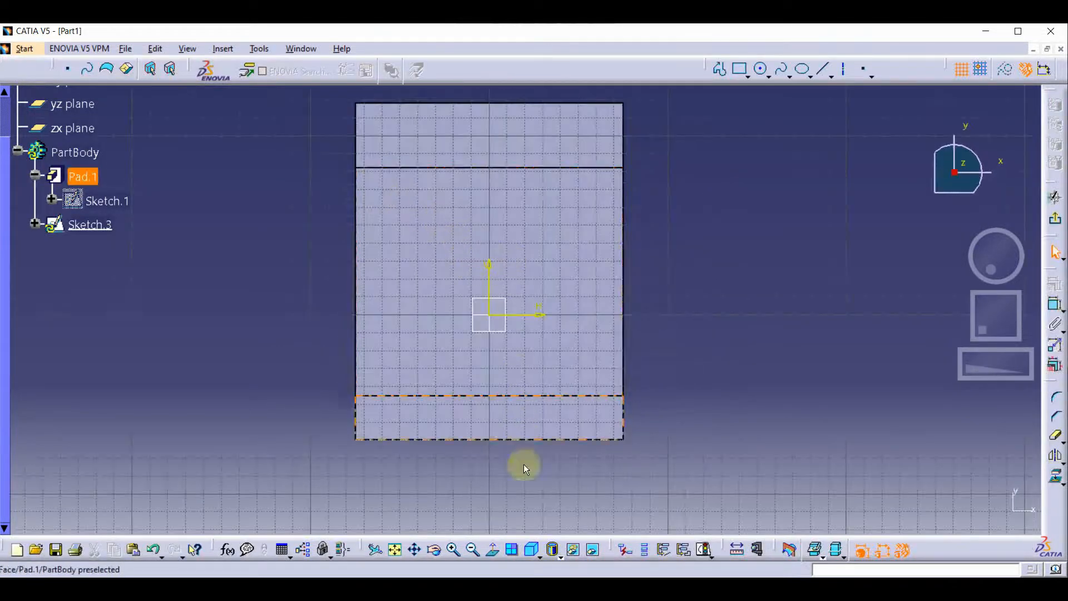
left_click(718, 76)
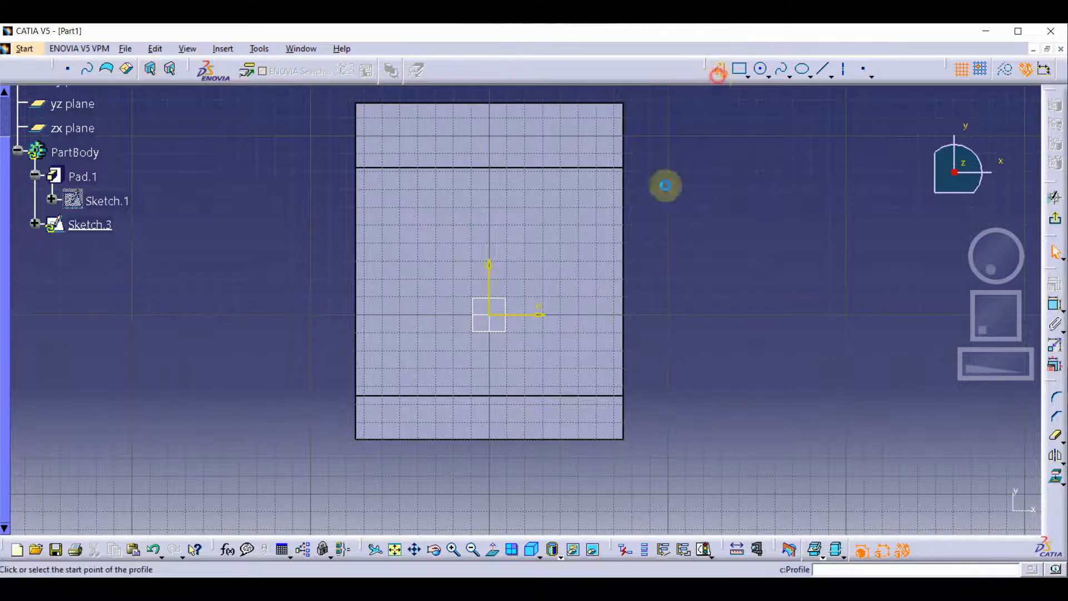
left_click(490, 396)
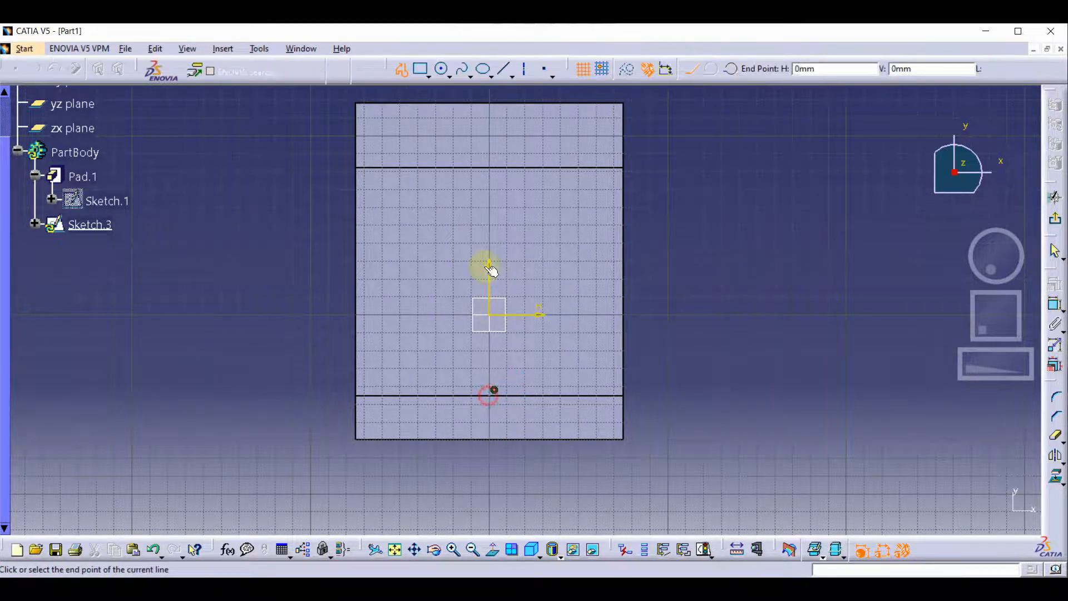
left_click(492, 168)
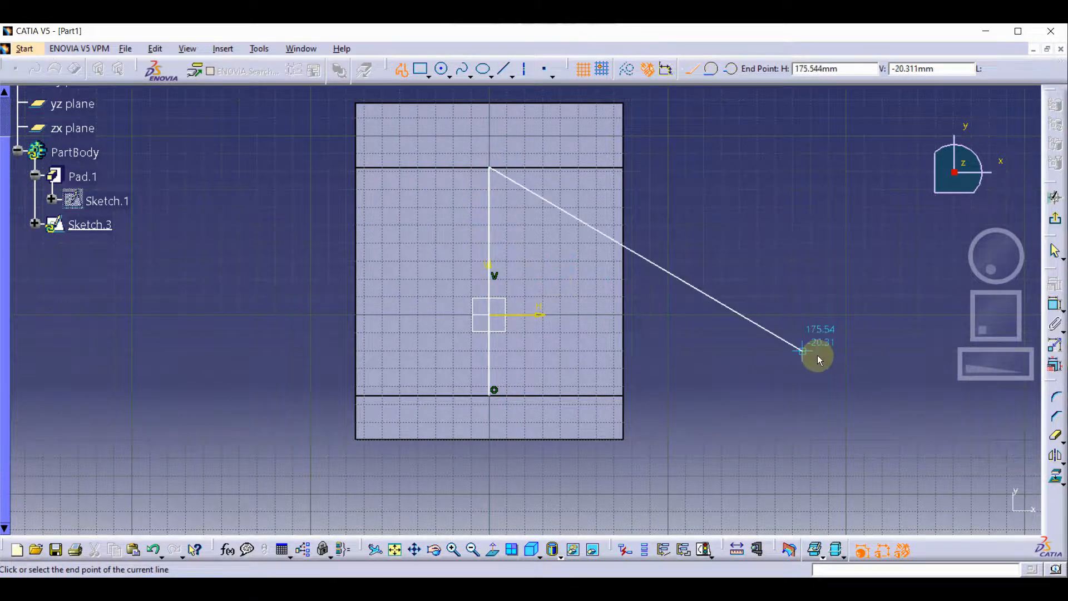
key("Escape")
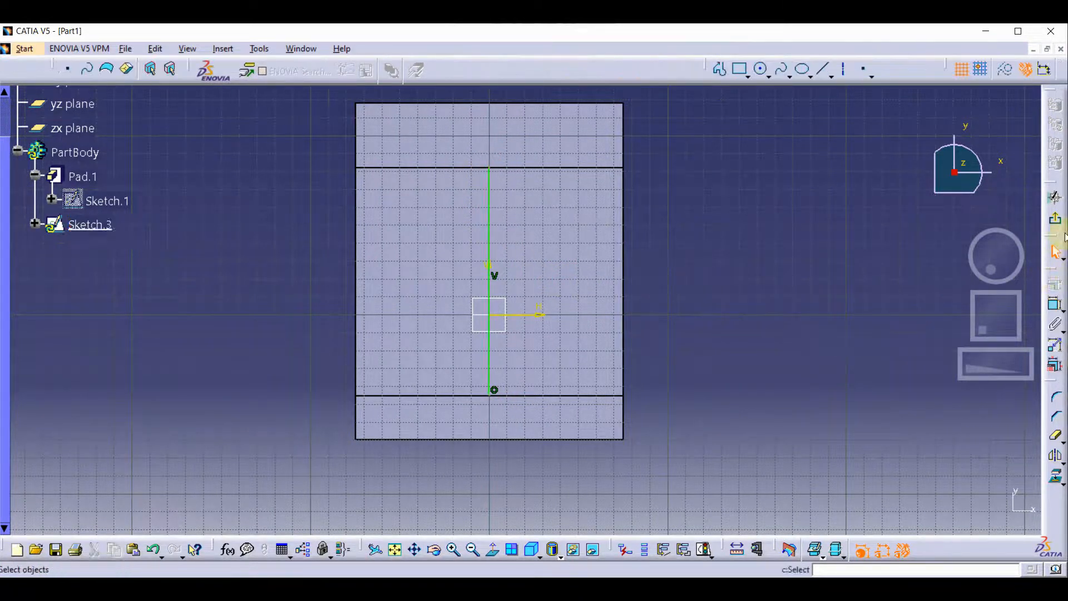
left_click(1062, 224)
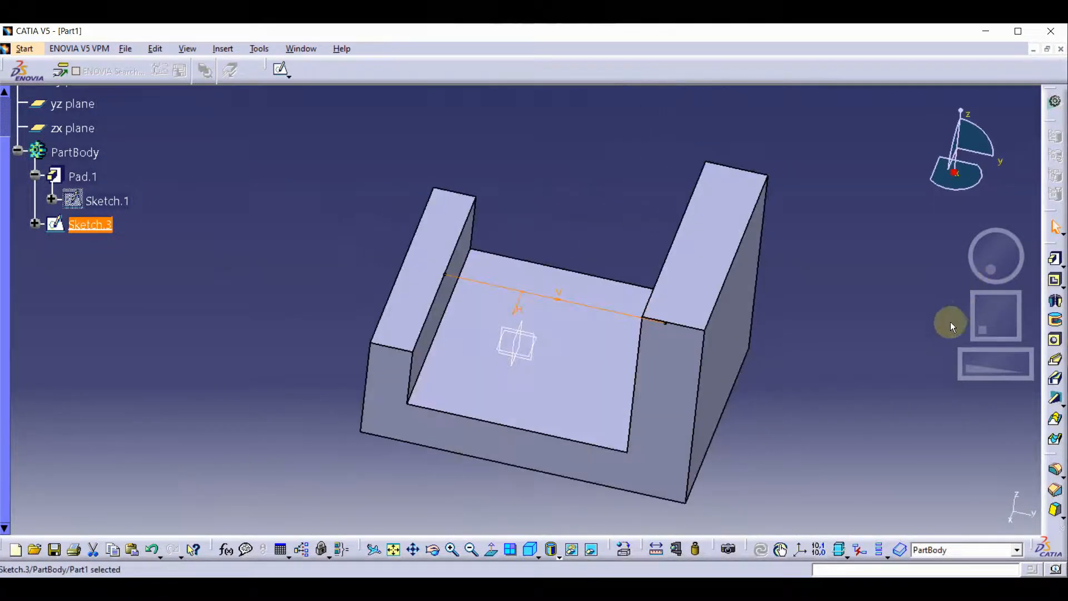
Step: Create a From Top stiffener from the new line with an 18 mm thickness and Neutral Fiber on
left_click(1056, 399)
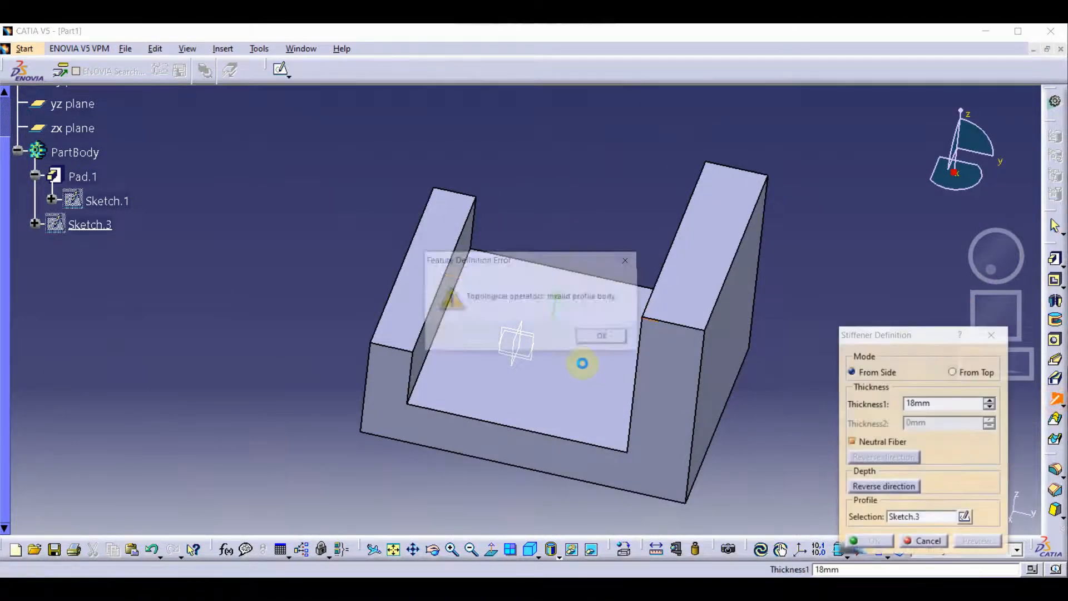
left_click(593, 336)
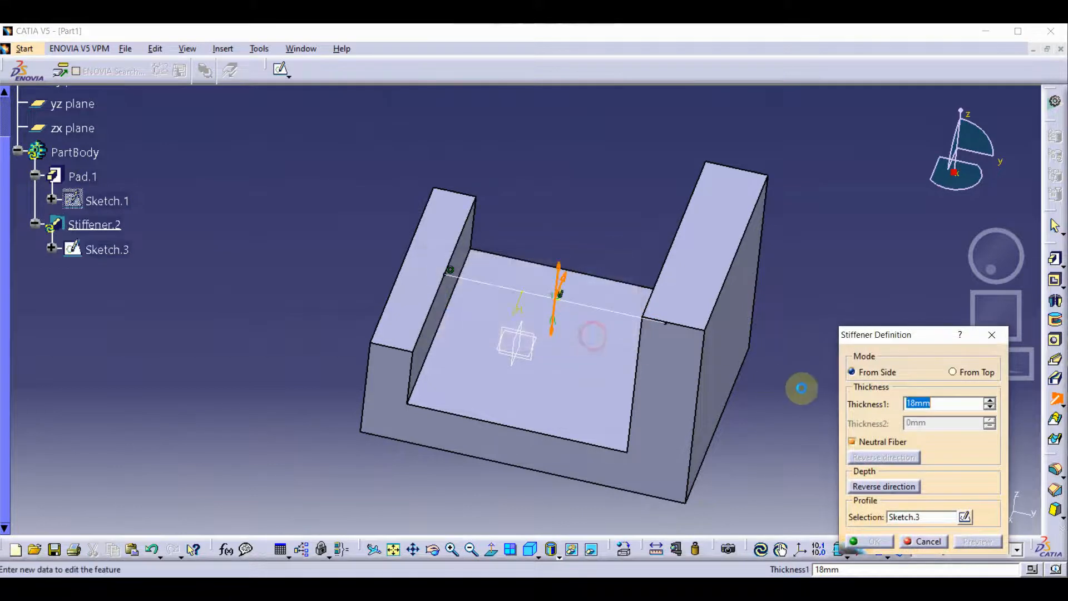
left_click(965, 372)
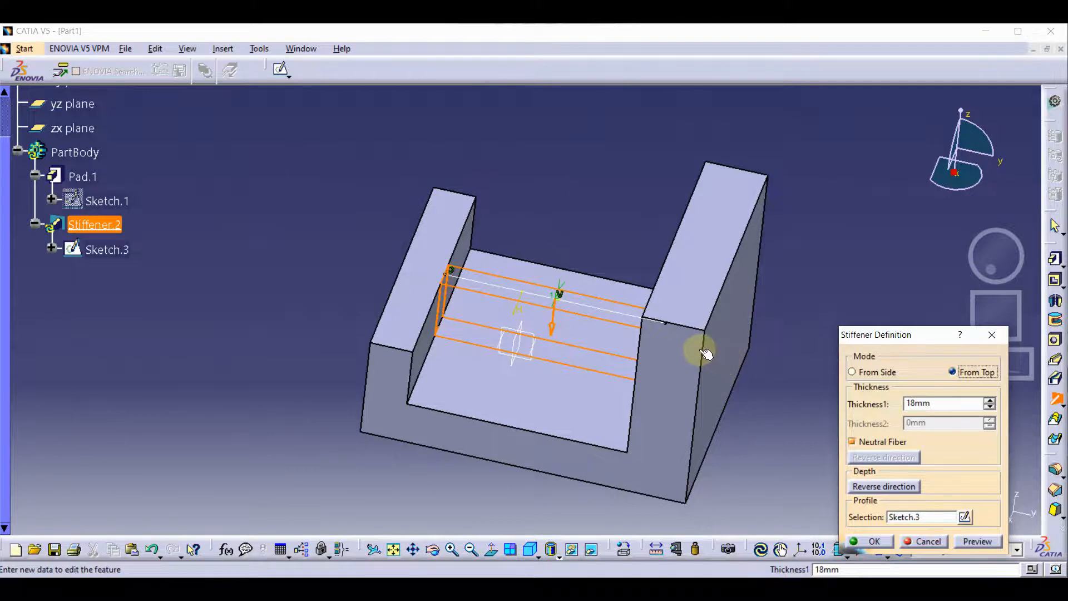
left_click(868, 542)
Step: Examine the stiffener between the two walls from several angles and in the isometric view
middle_click_drag(661, 391, 681, 397)
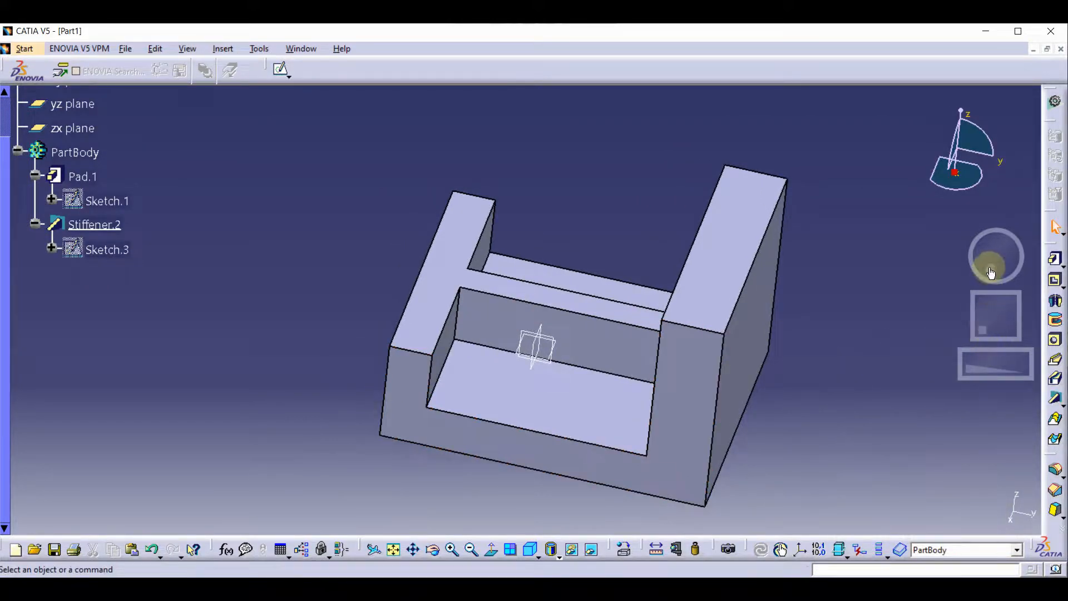
mouse_move(991, 266)
left_mouse_down()
mouse_move(1016, 287)
mouse_move(1006, 308)
mouse_move(978, 286)
mouse_move(1020, 277)
mouse_move(996, 286)
left_mouse_up()
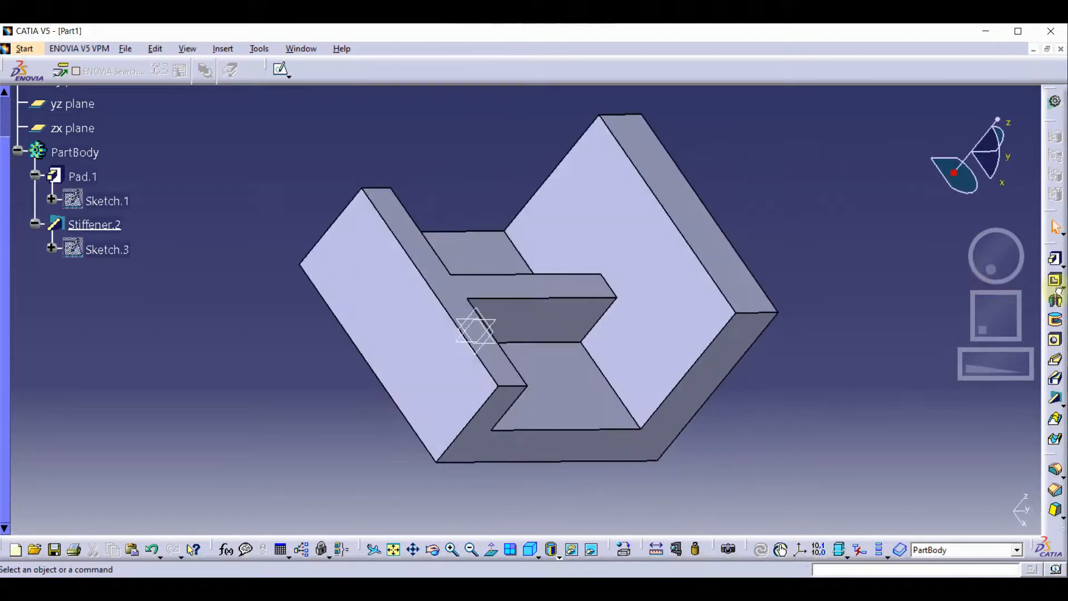
left_click(532, 550)
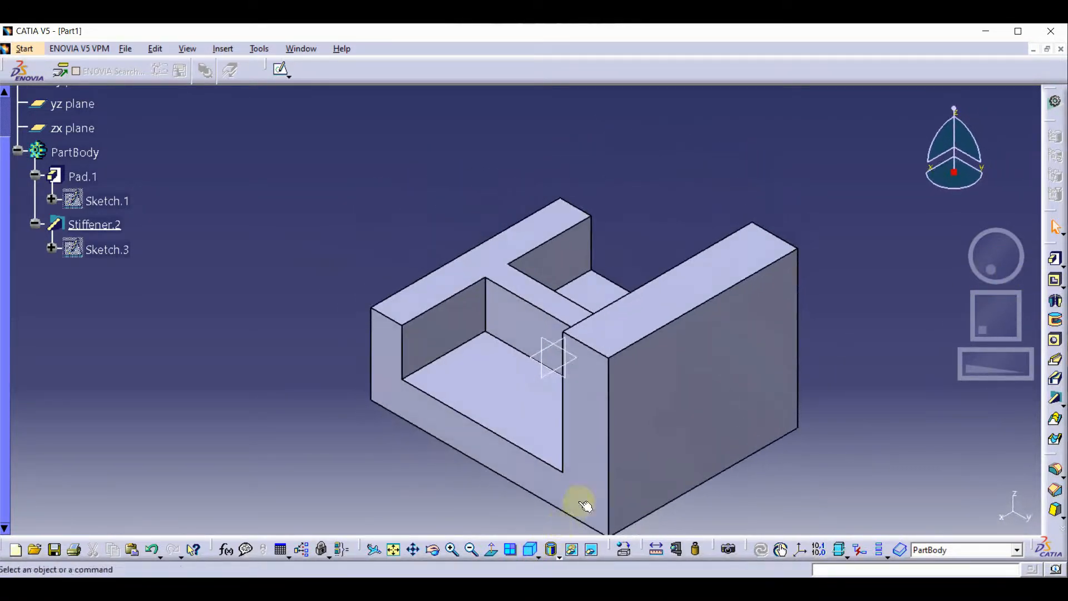
middle_click_drag(638, 392, 638, 377)
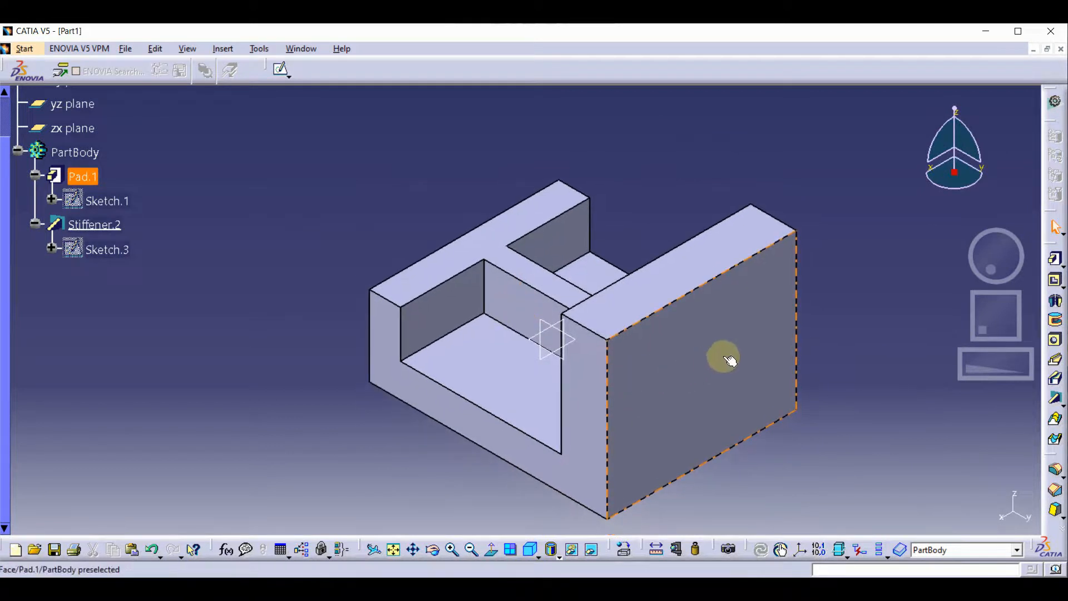